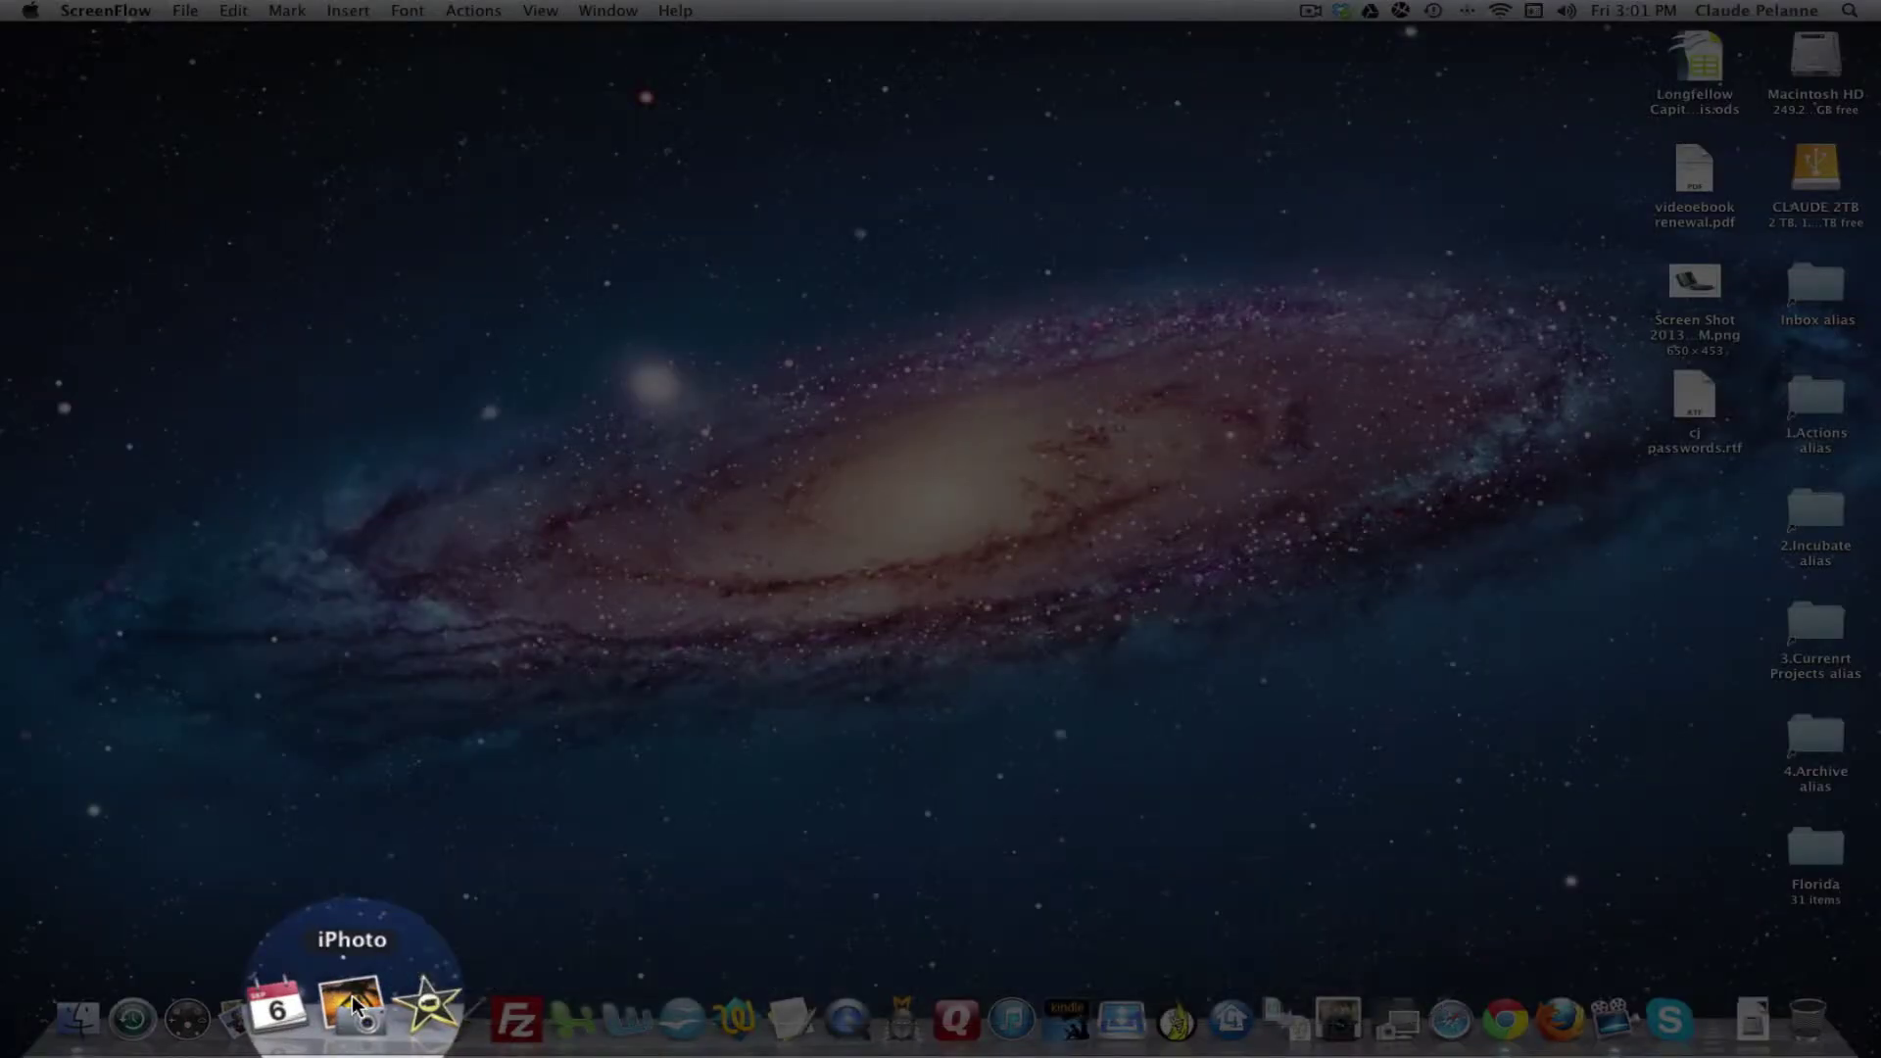
- Launch iPhoto from its Dock icon's context menu
right_click(353, 1006)
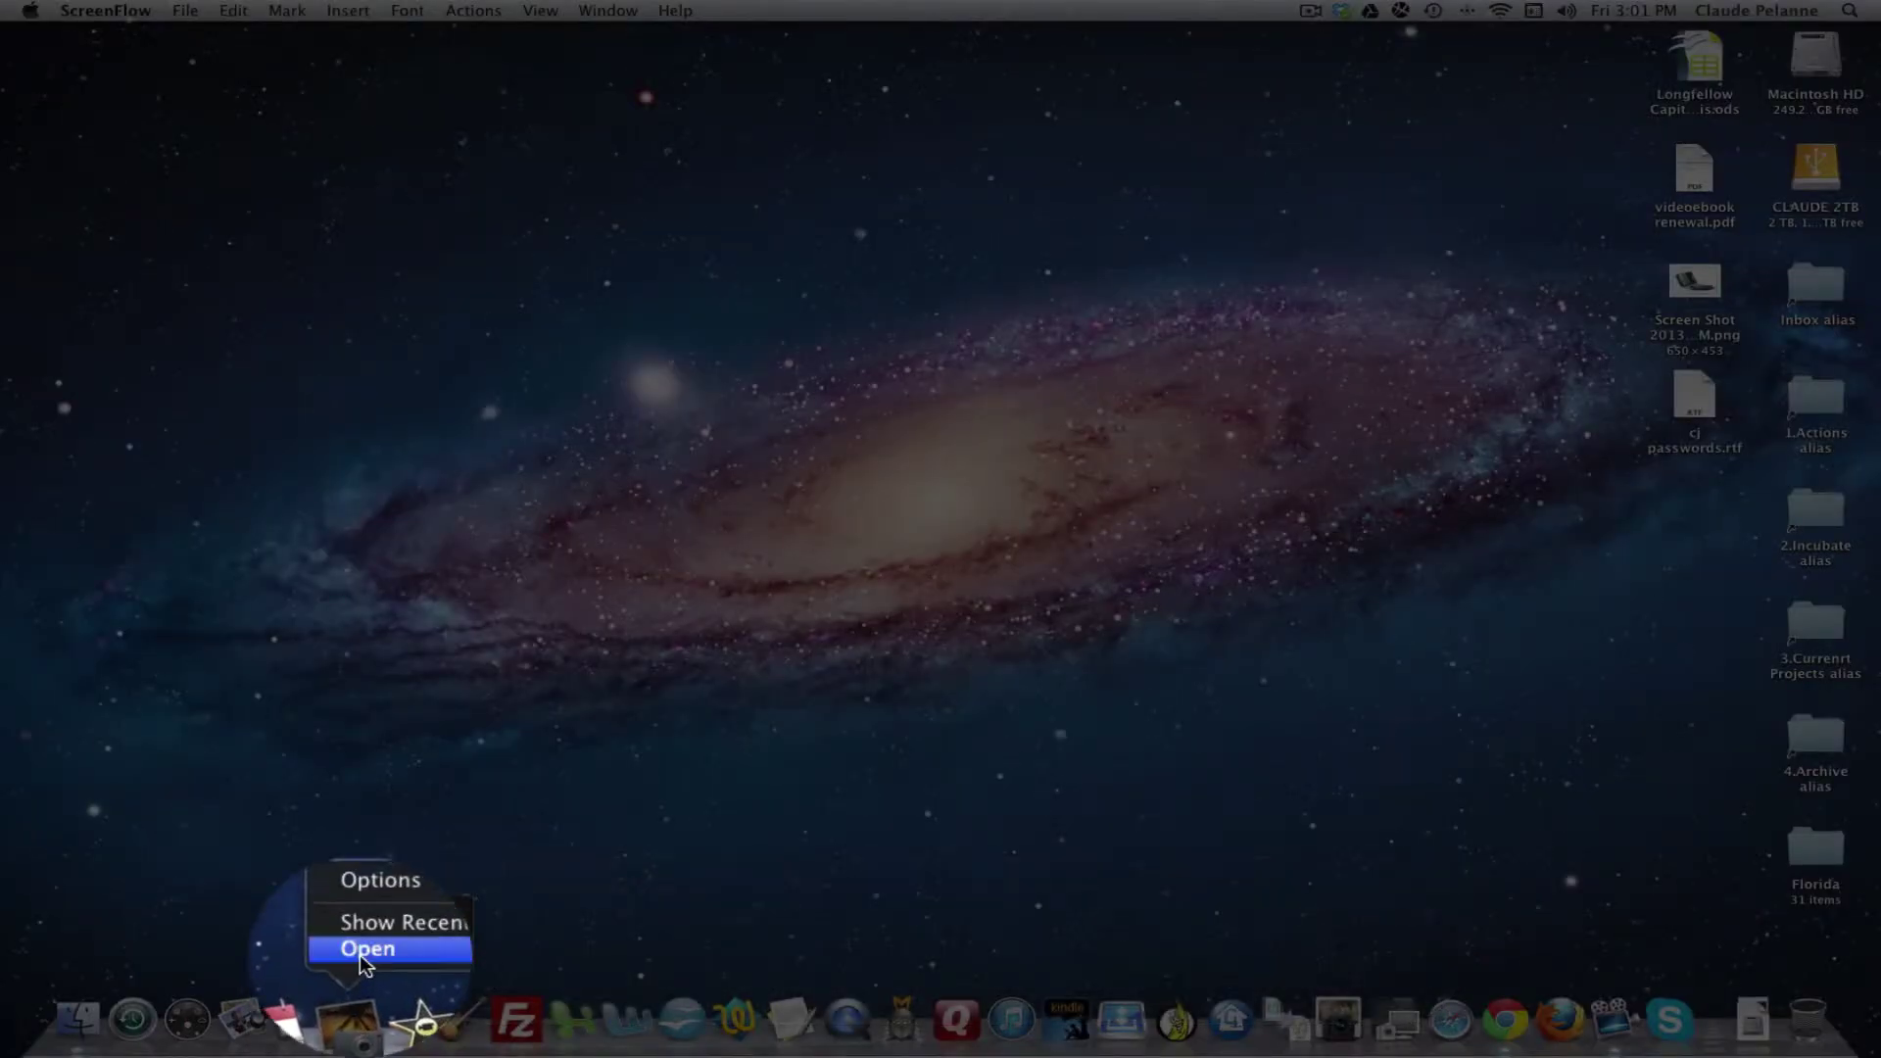
left_click(365, 951)
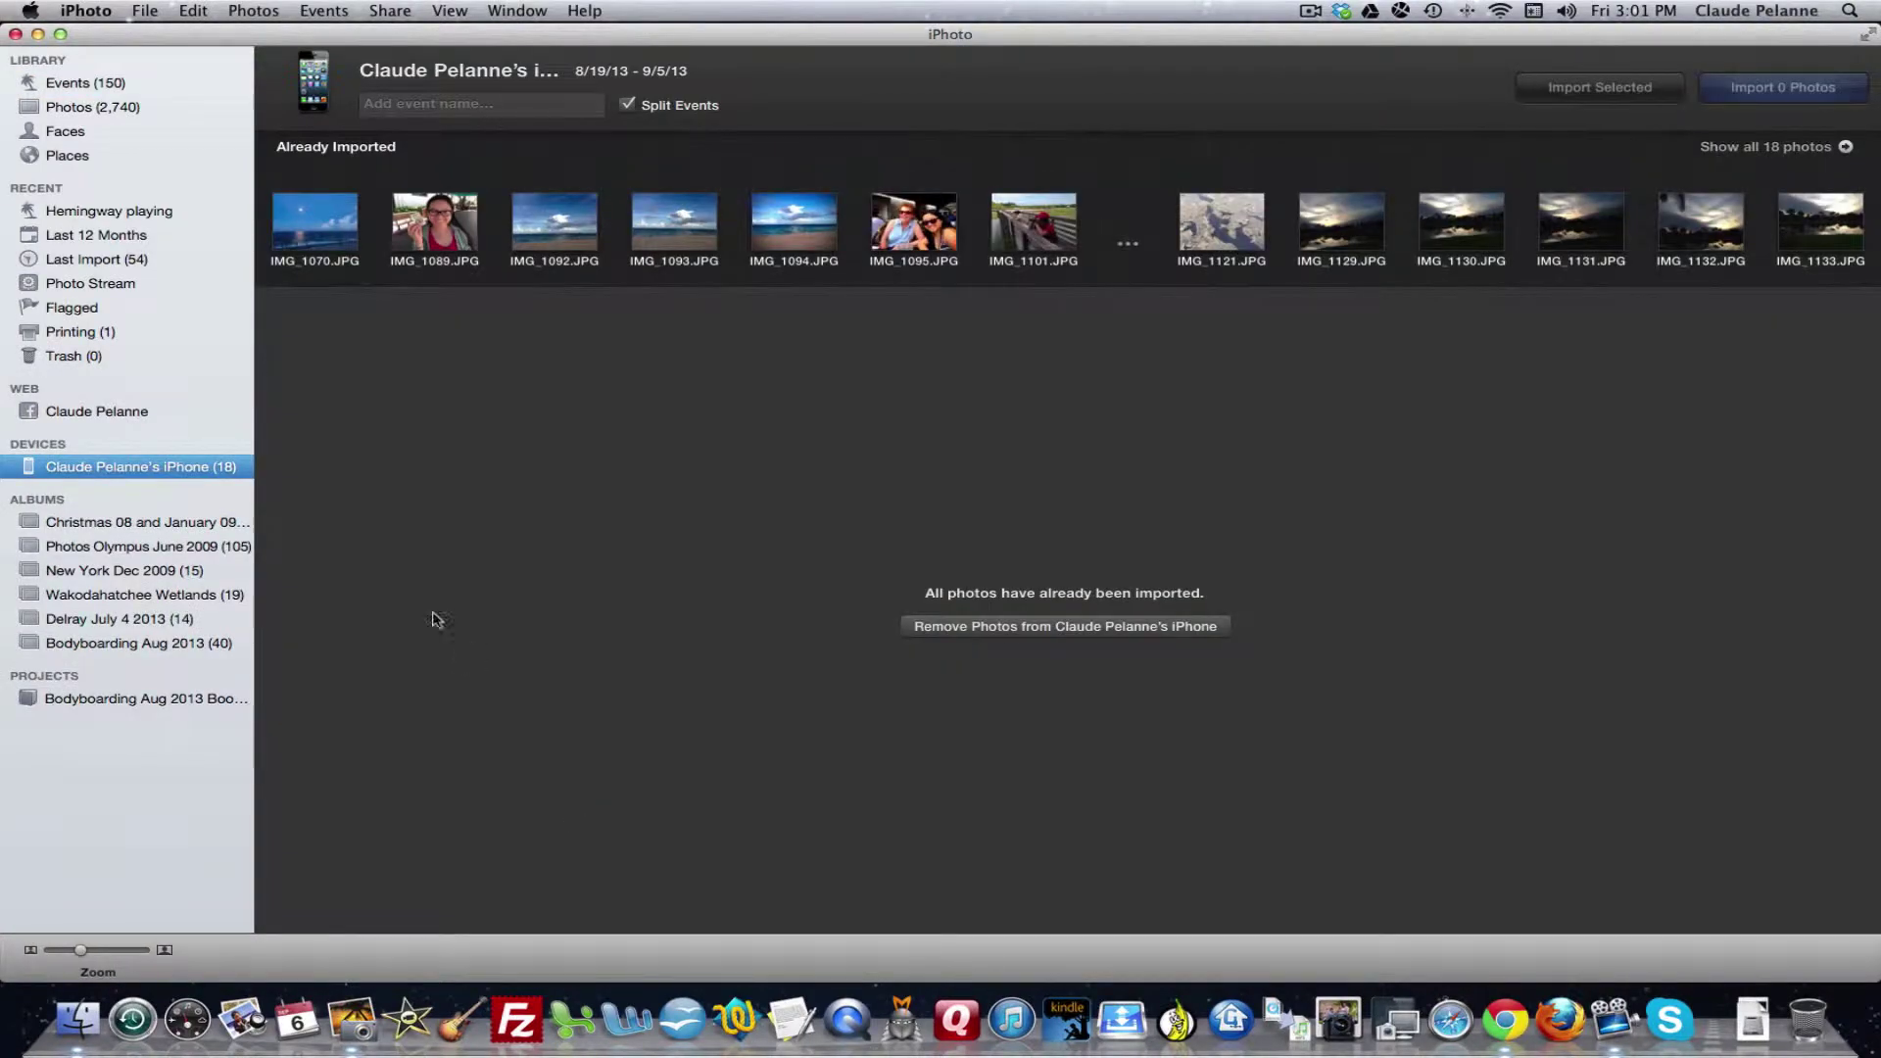
- Show all 150 events in the library by selecting Events under LIBRARY
left_click(67, 88)
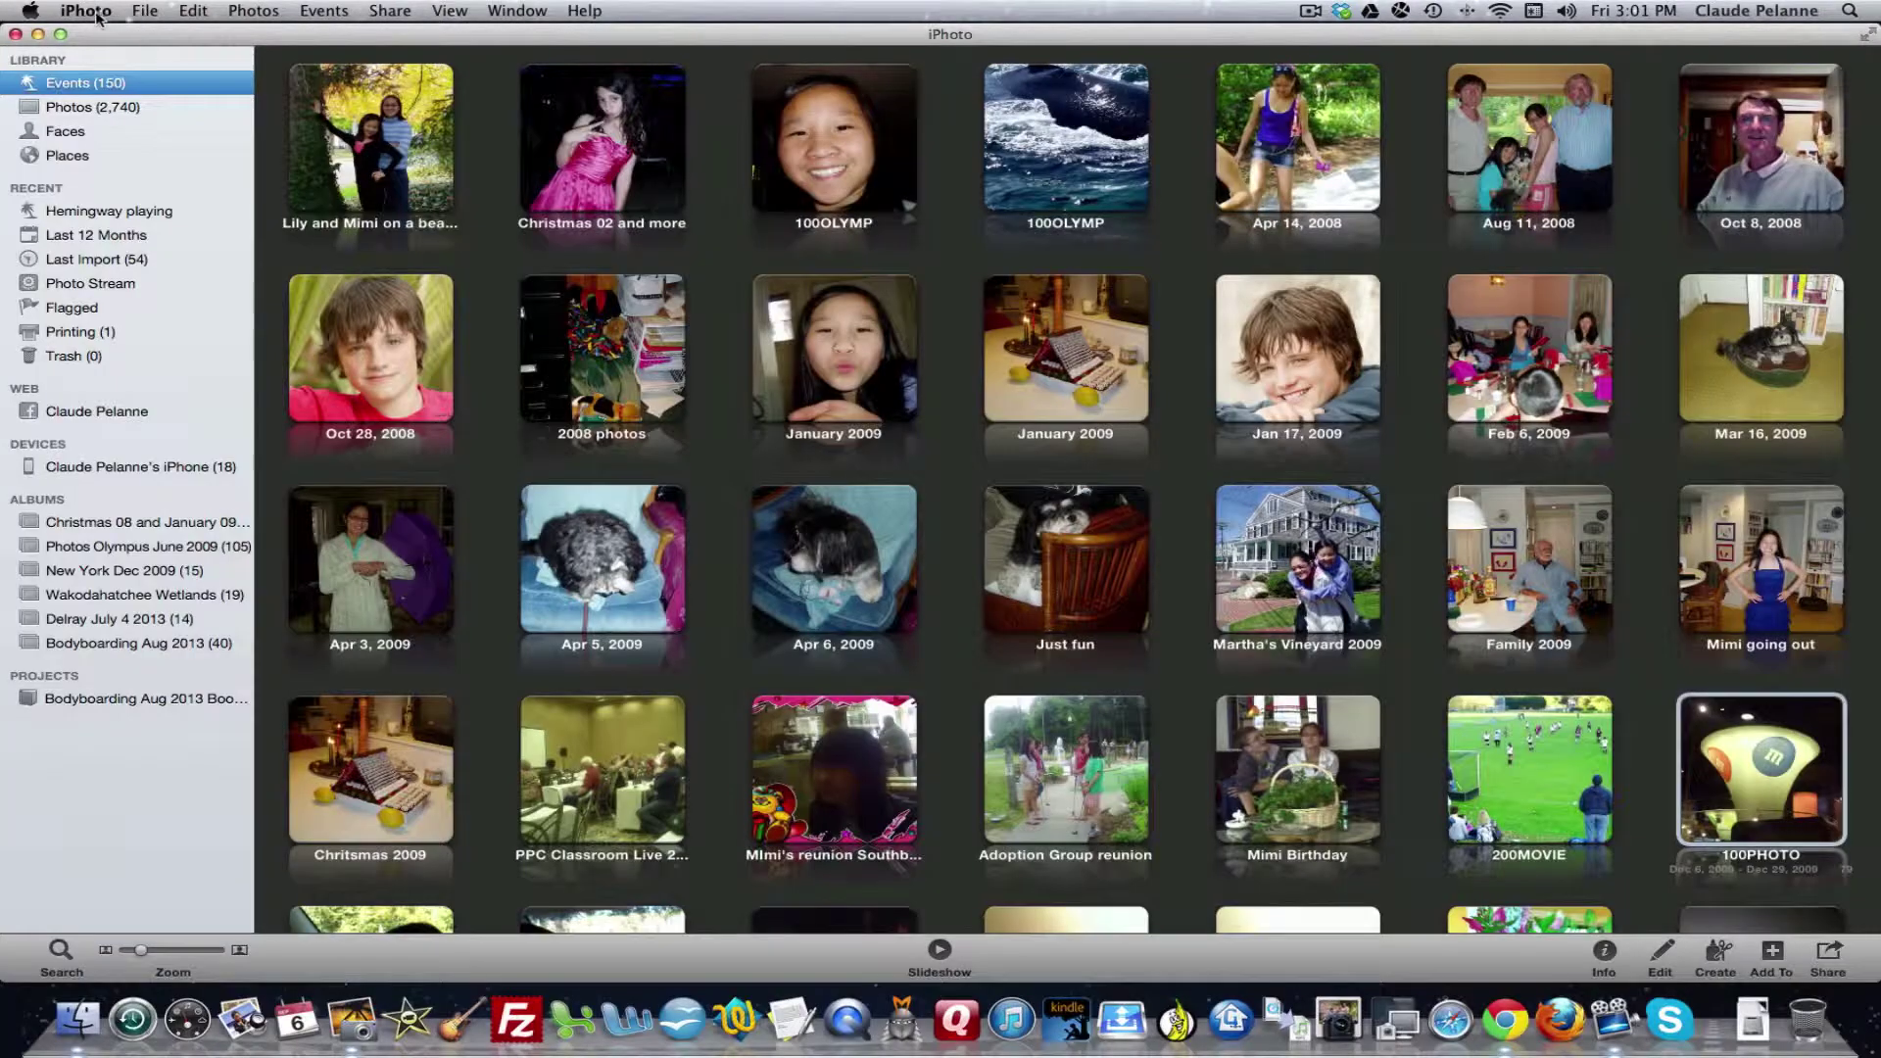
left_click(86, 12)
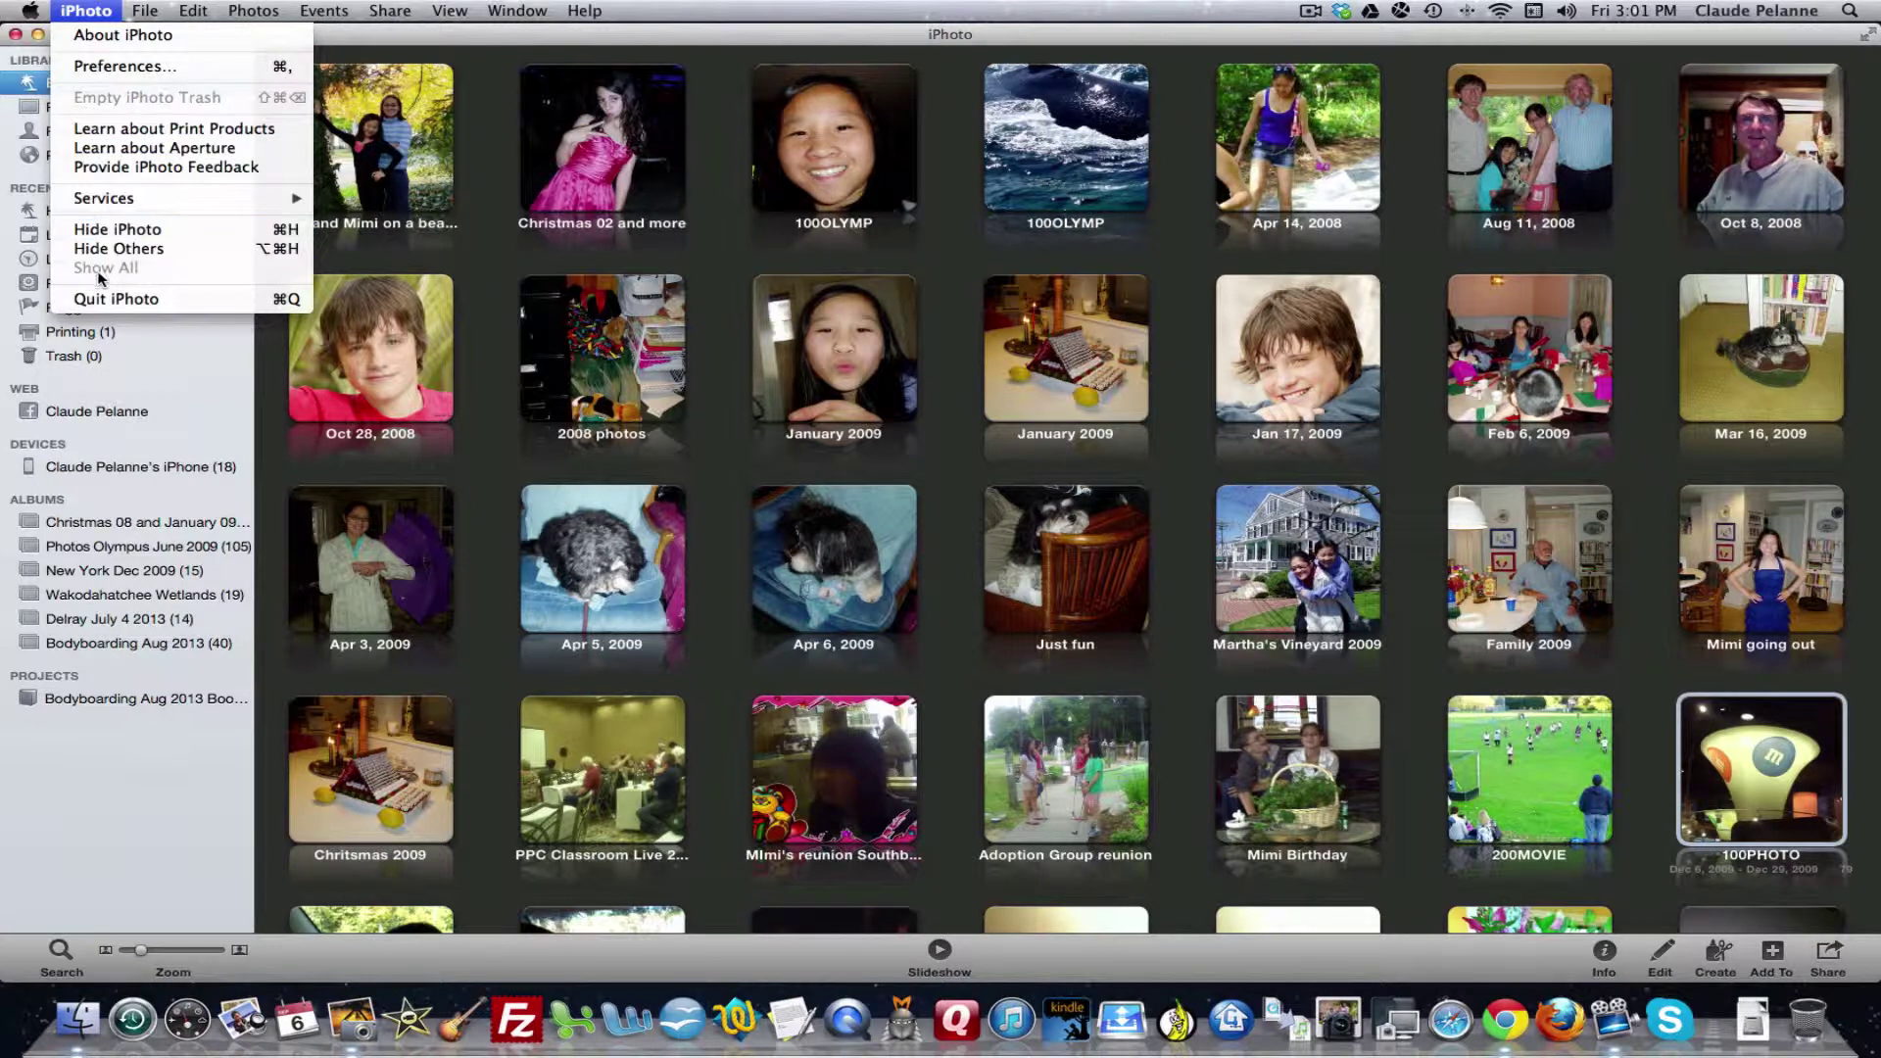
mouse_move(144, 10)
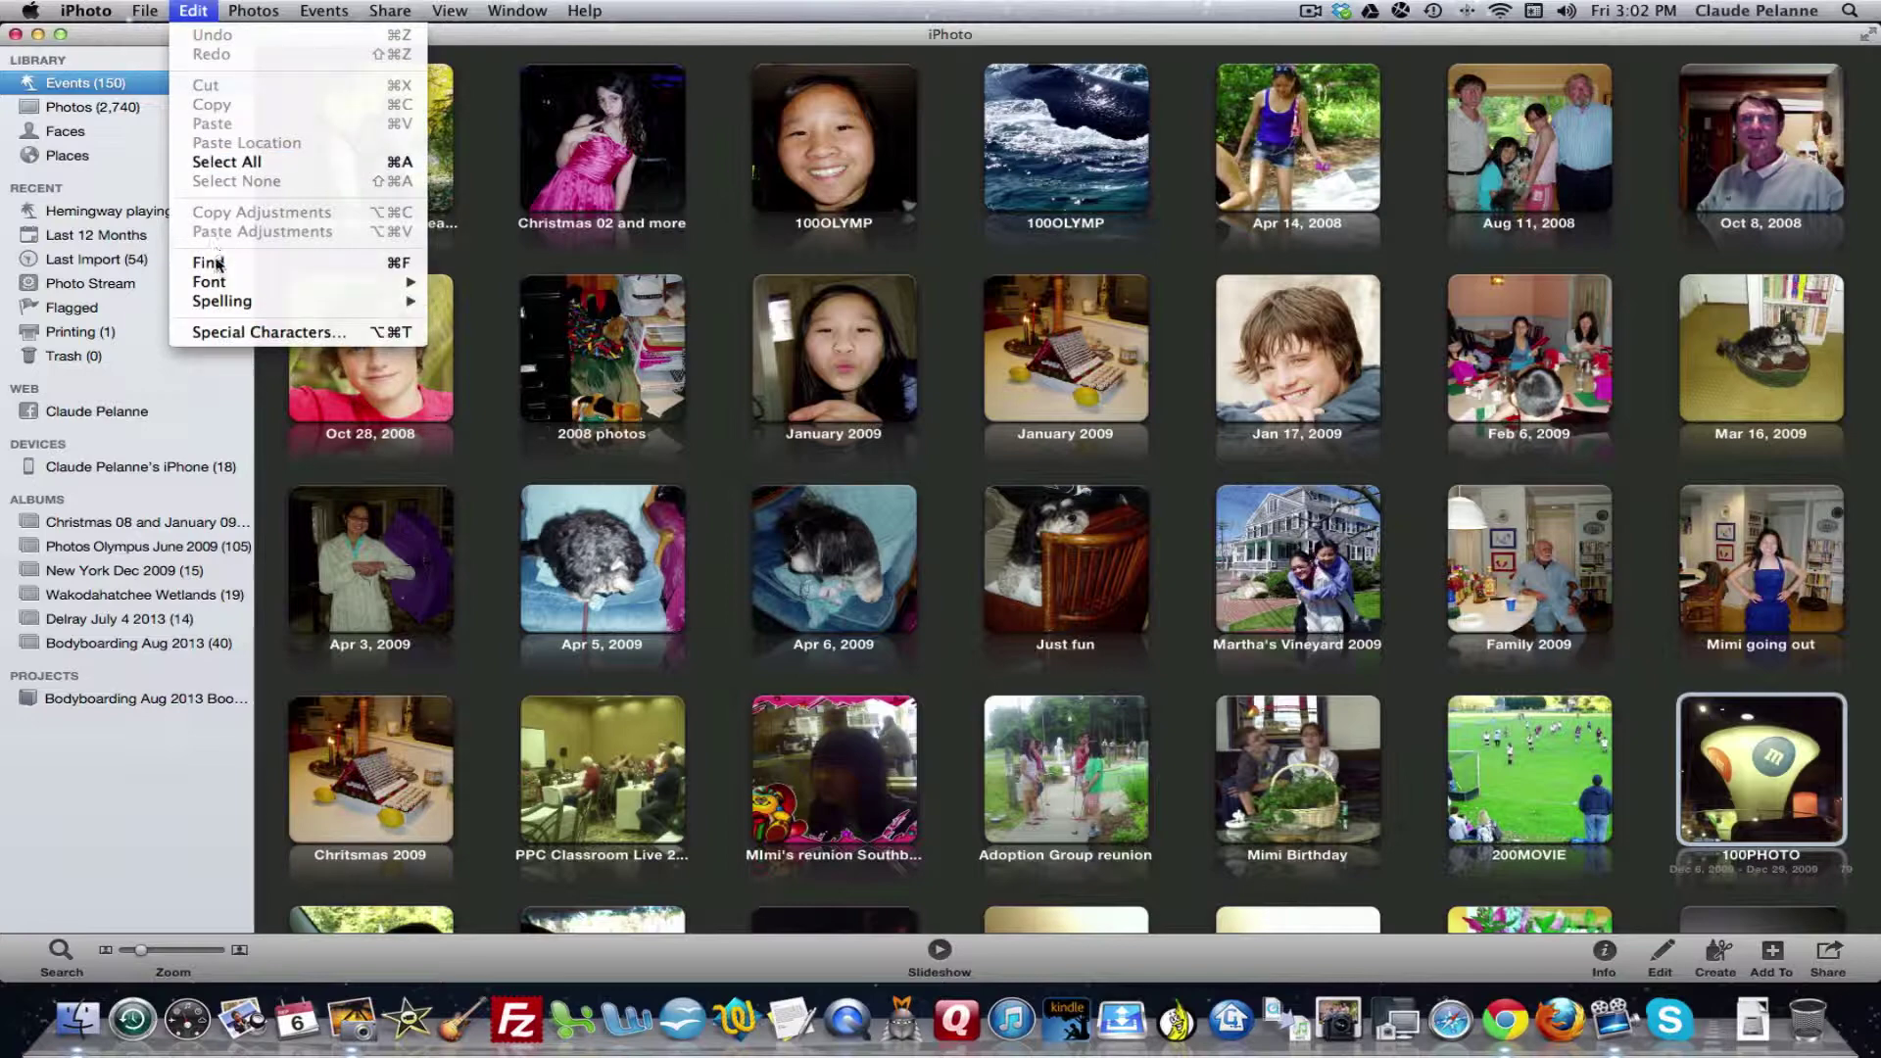
mouse_move(213, 279)
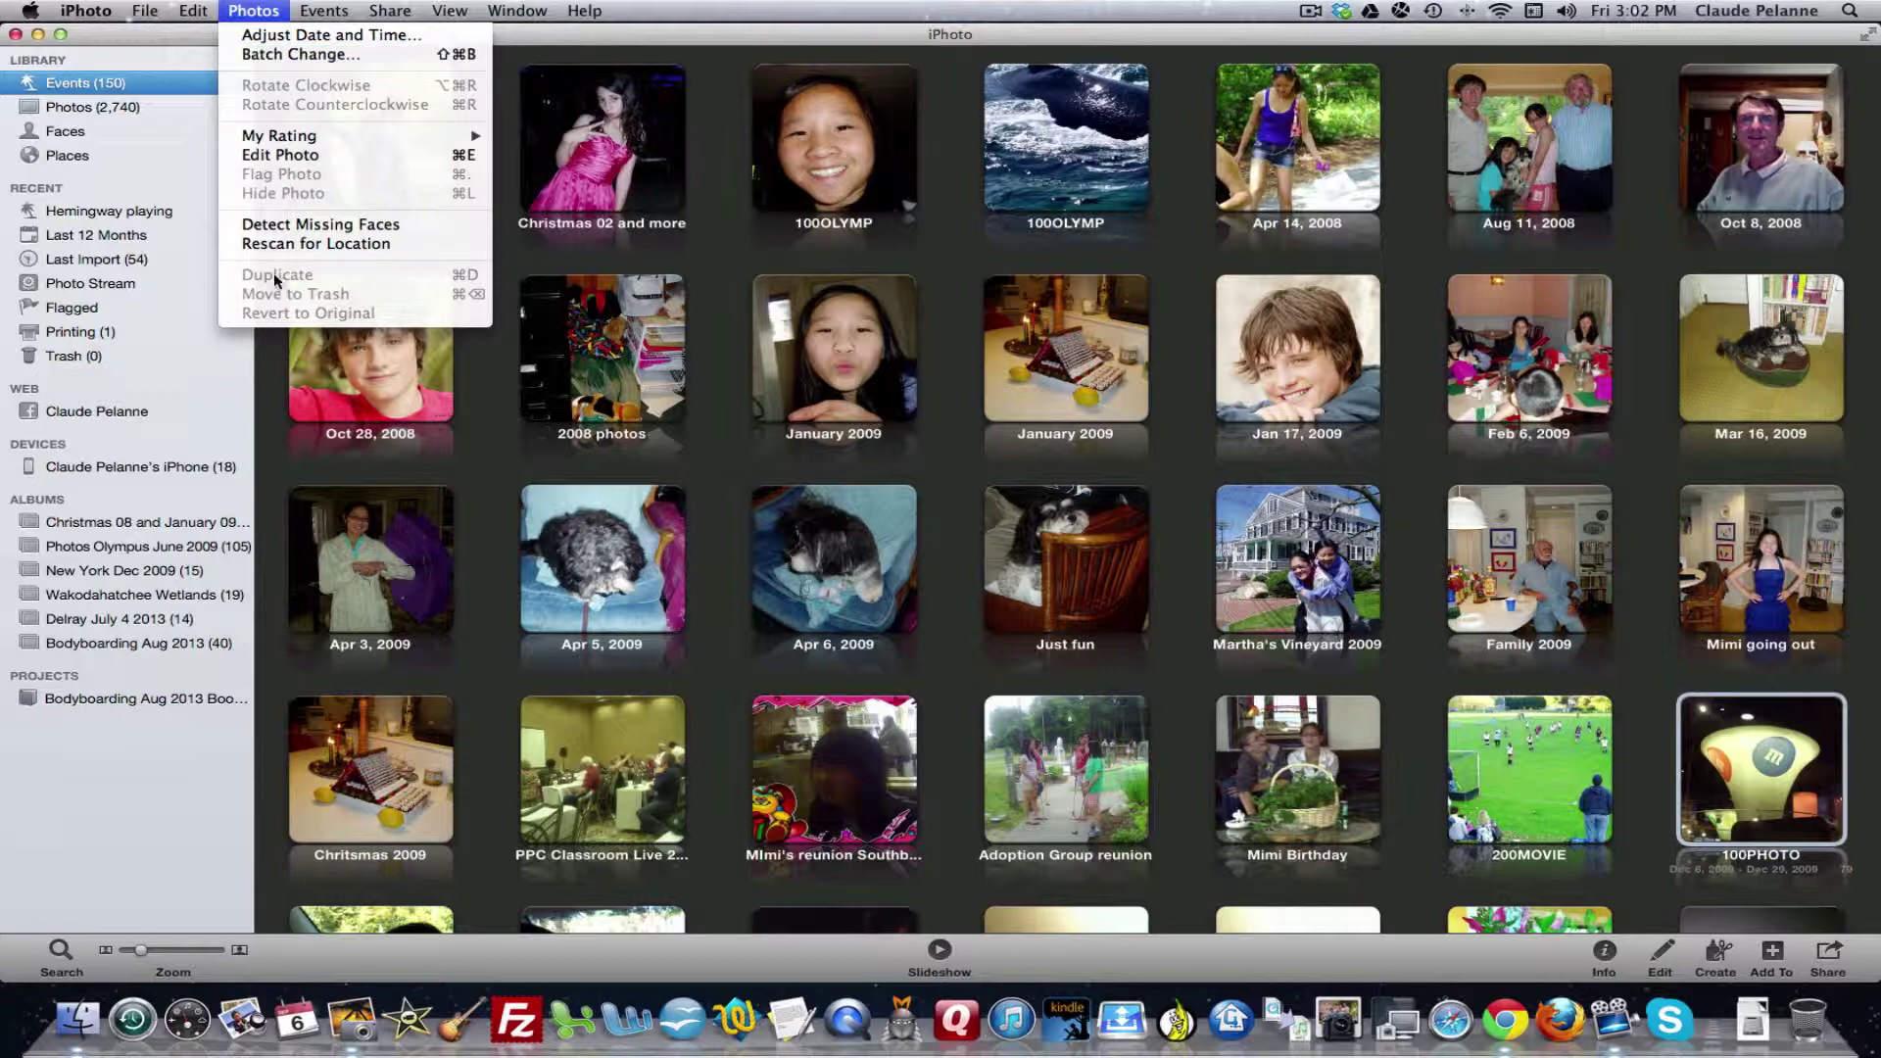
mouse_move(324, 14)
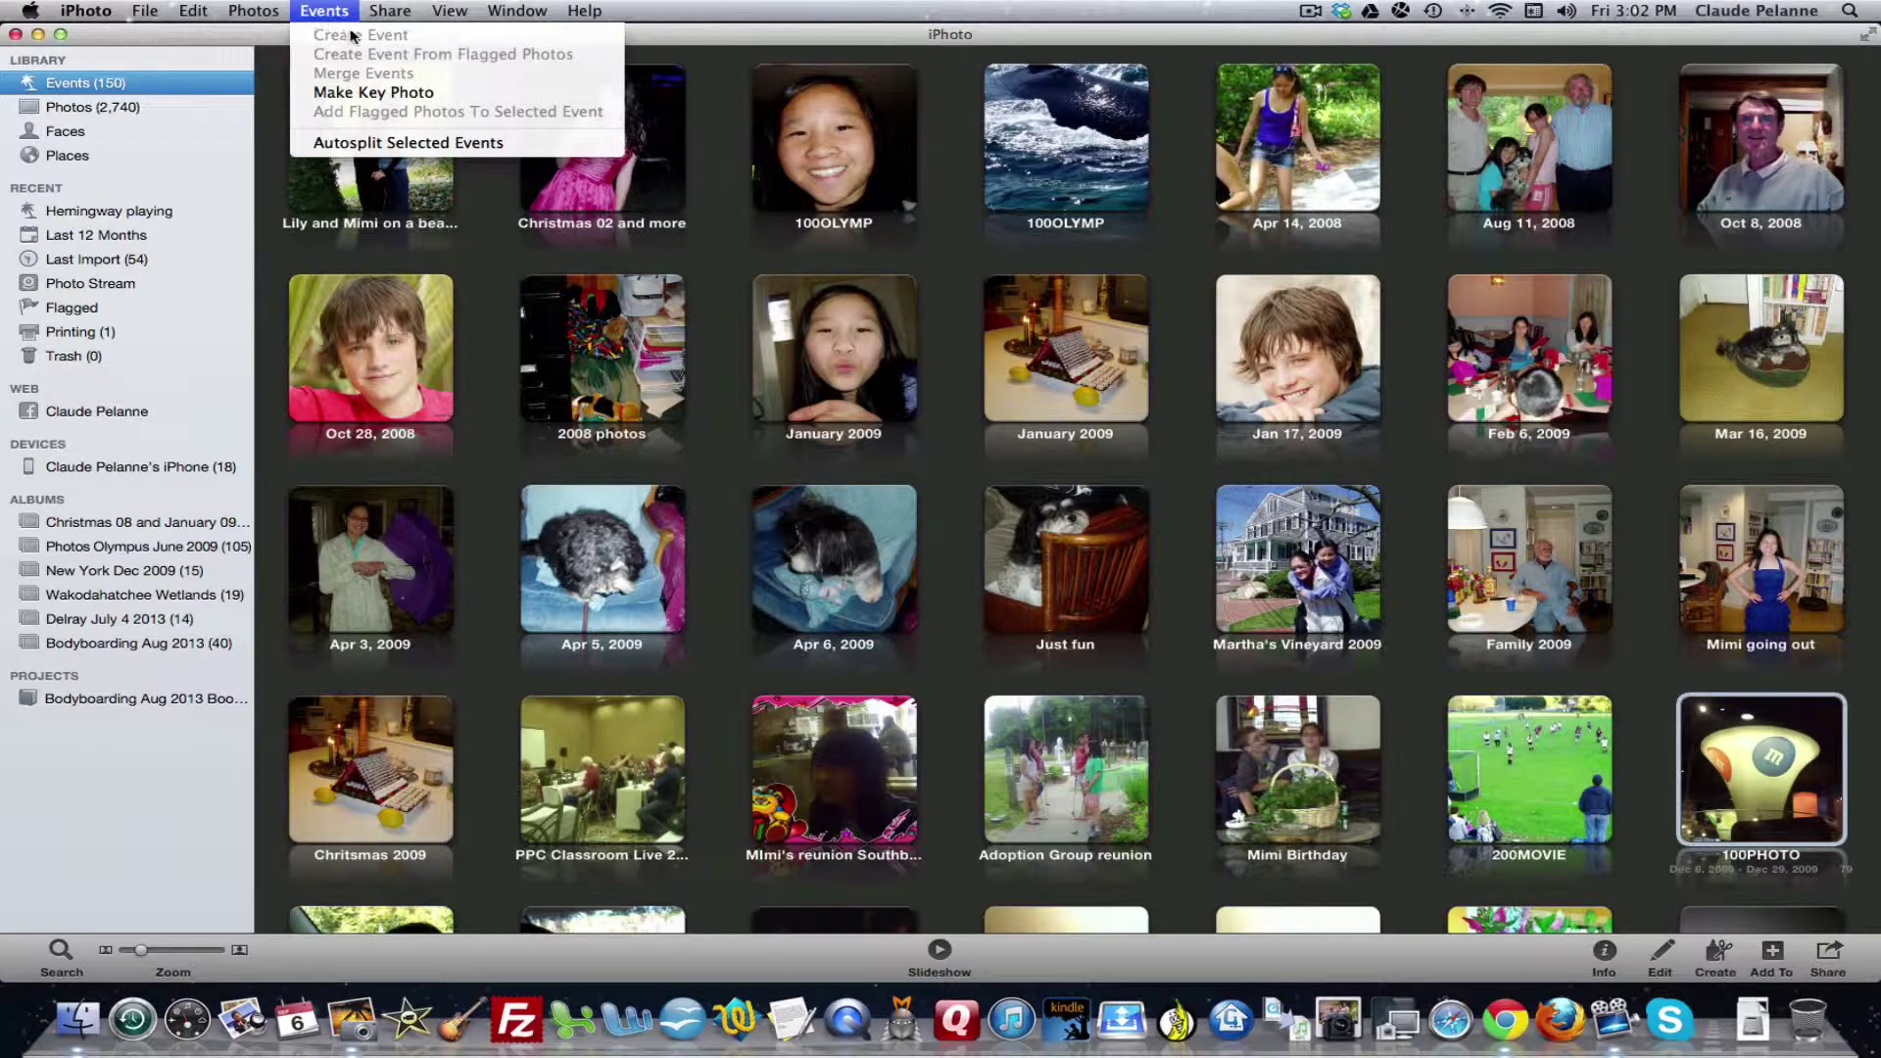
mouse_move(381, 19)
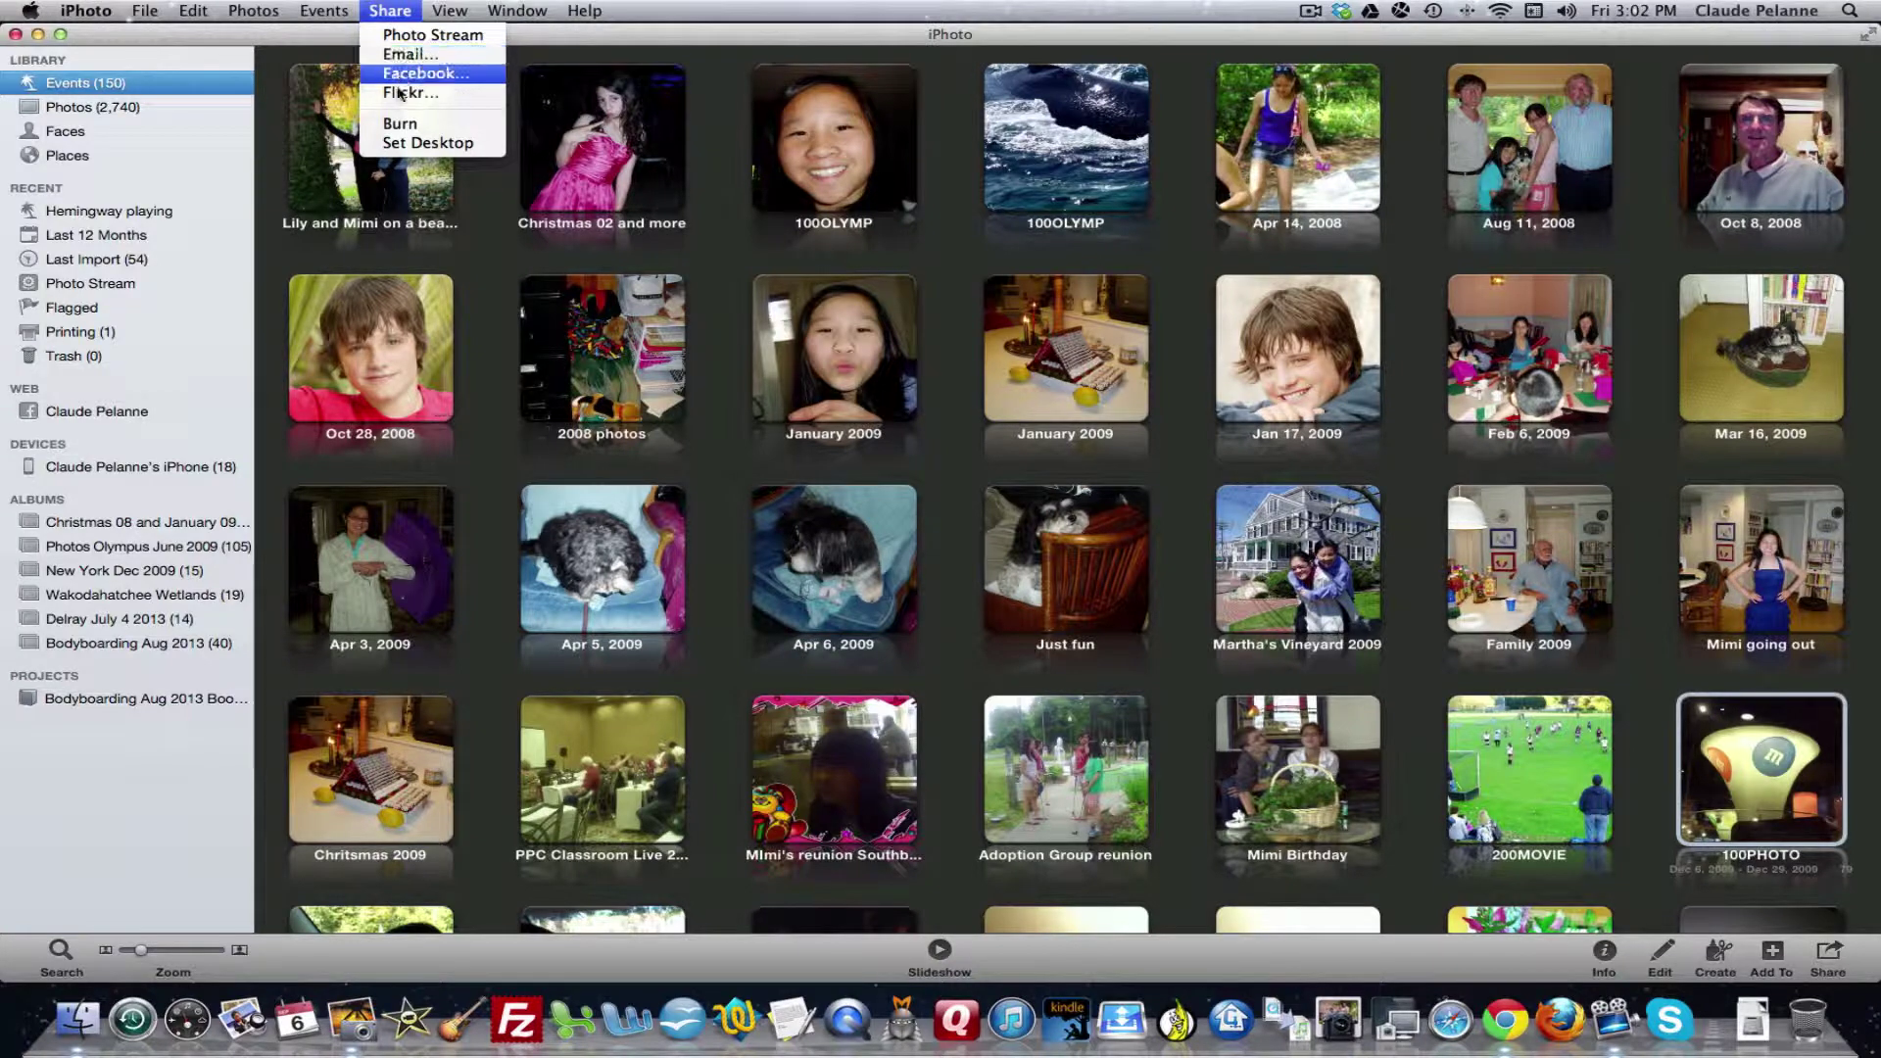
mouse_move(448, 12)
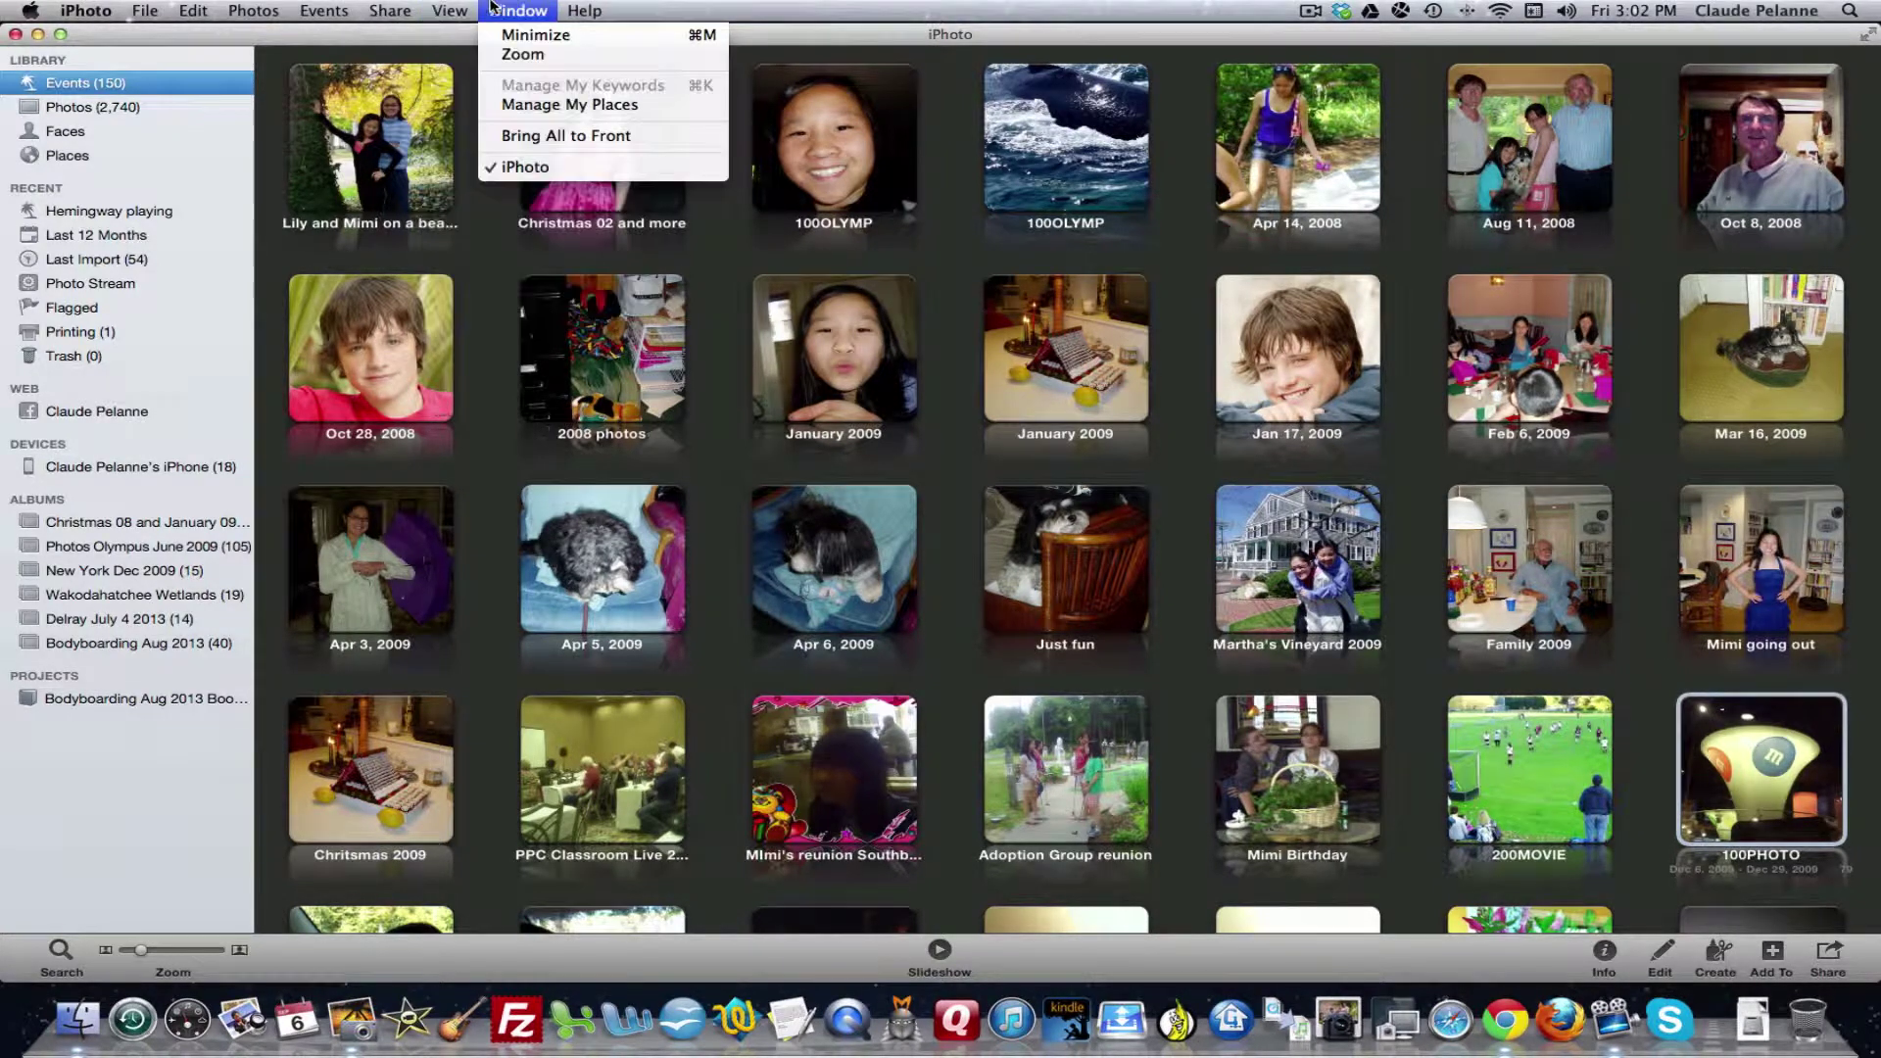
mouse_move(66, 8)
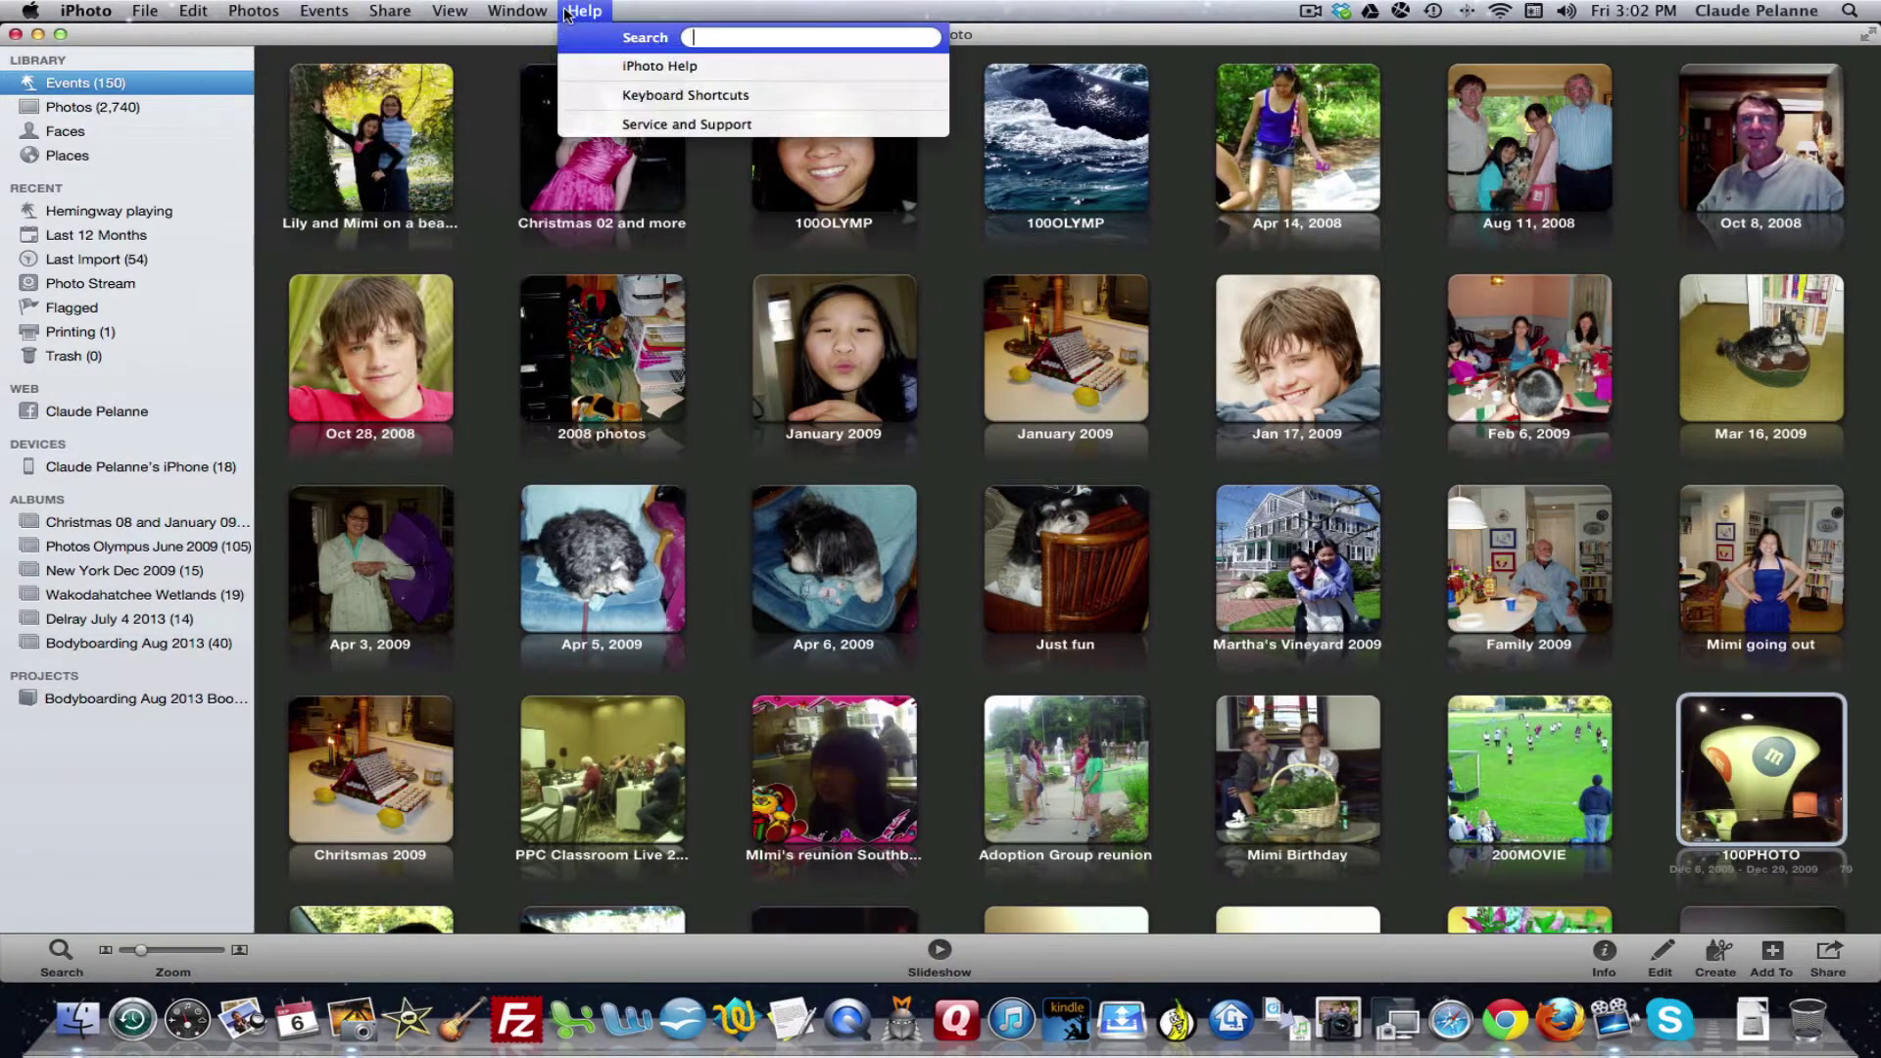
left_click(186, 149)
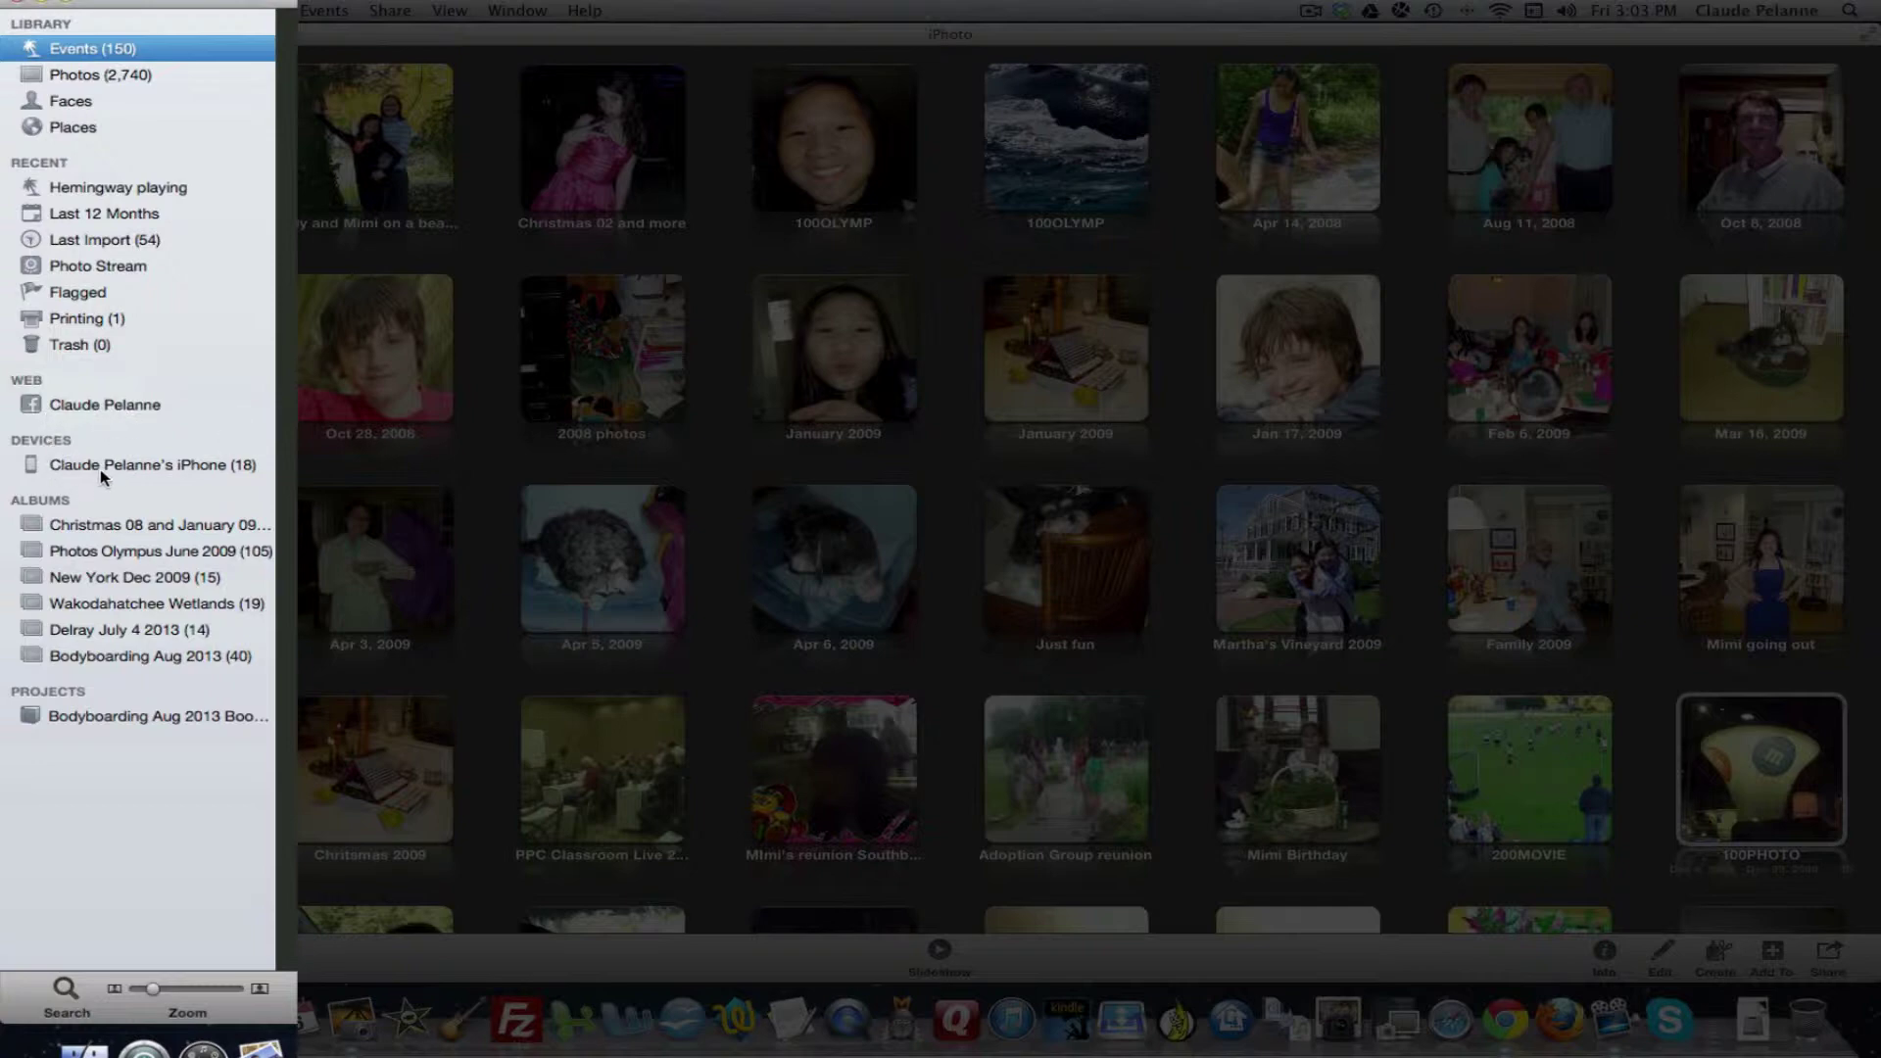
mouse_move(59, 451)
mouse_move(61, 503)
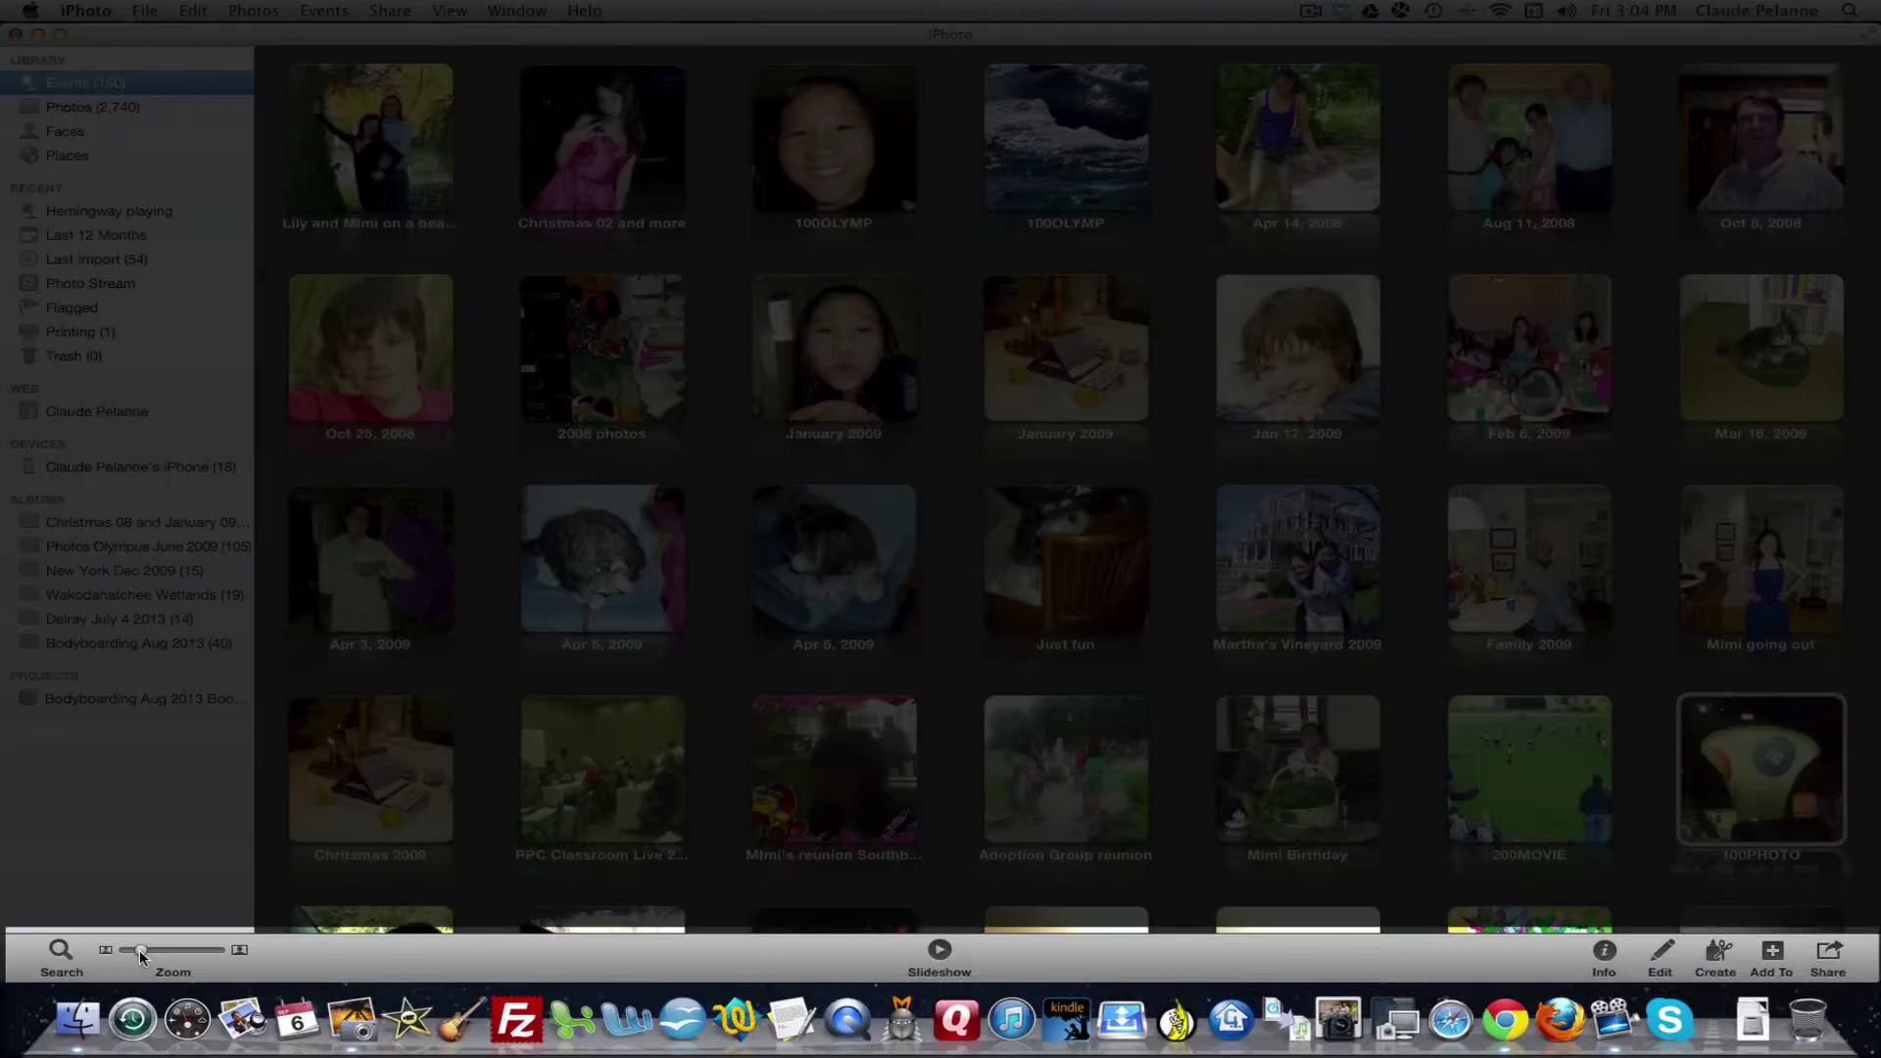
- Shrink the event thumbnails with the Zoom slider and show the Info pane for the selected event
mouse_move(142, 950)
left_mouse_down()
mouse_move(208, 951)
mouse_move(126, 950)
left_mouse_up()
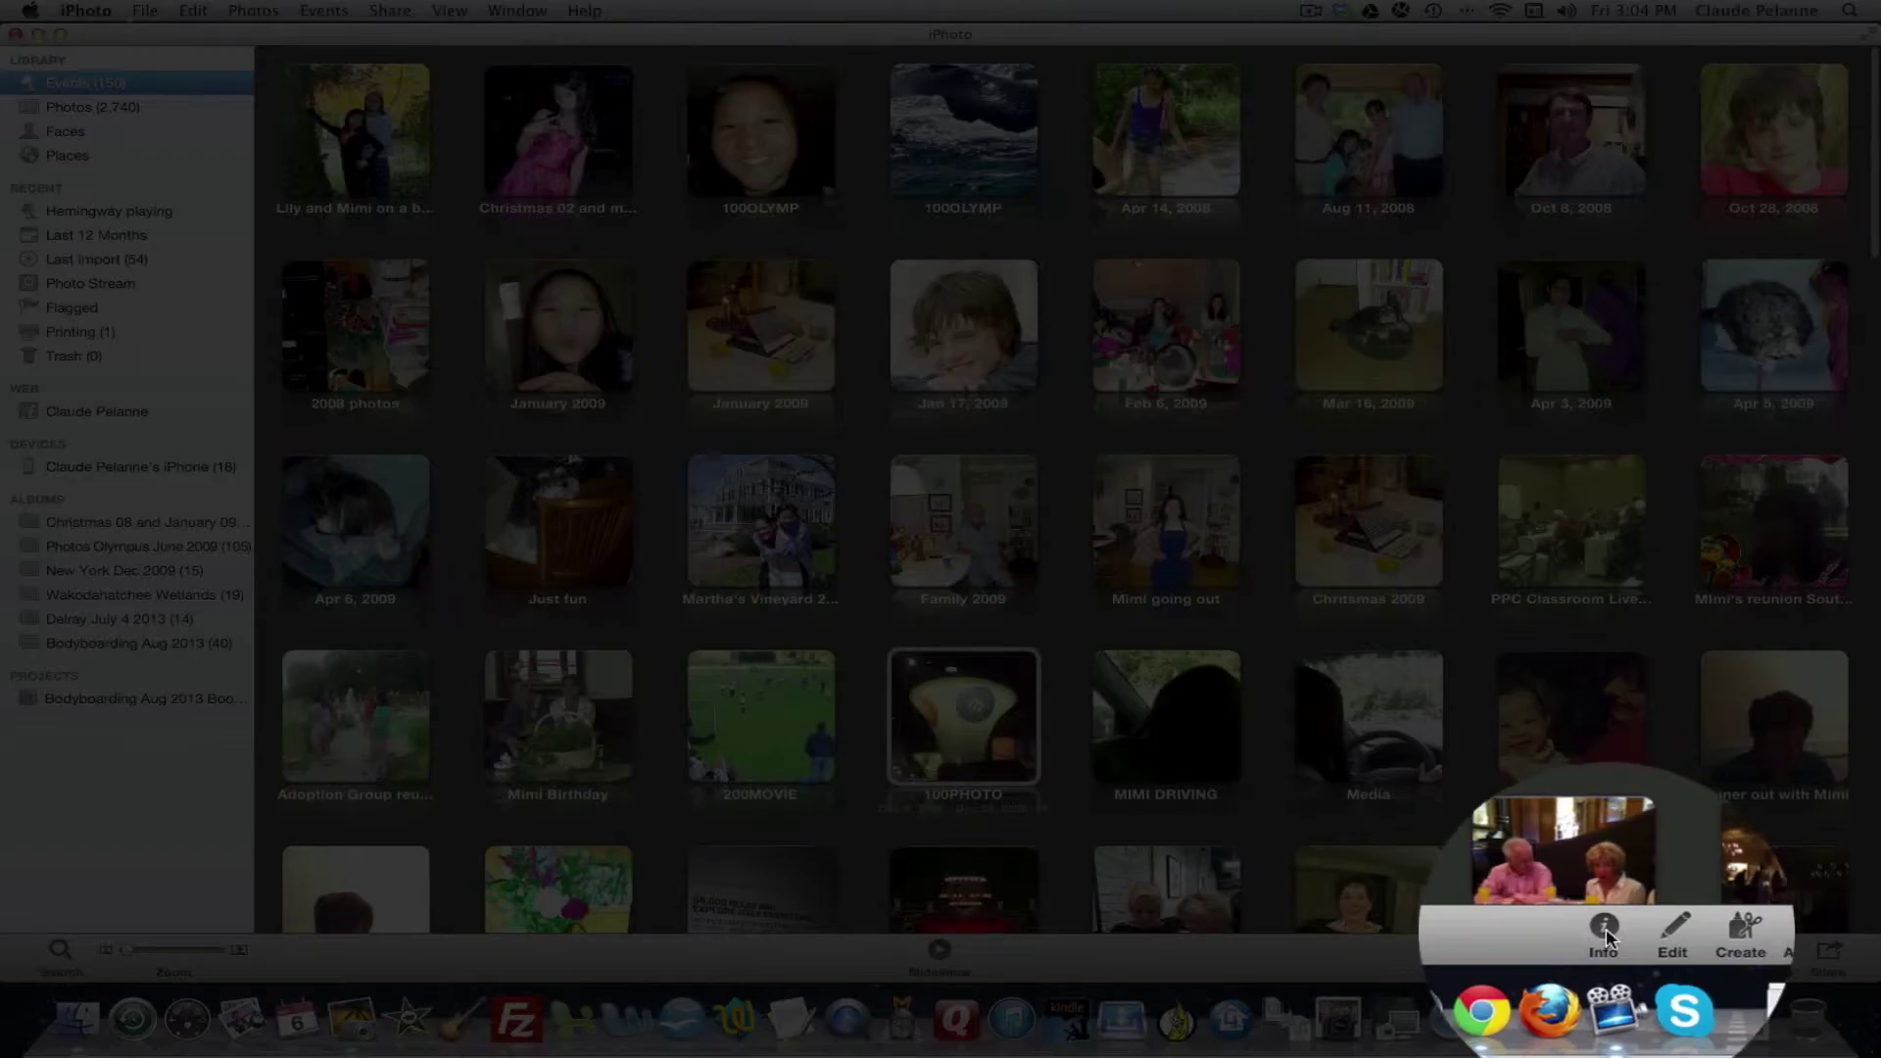
left_click(1605, 933)
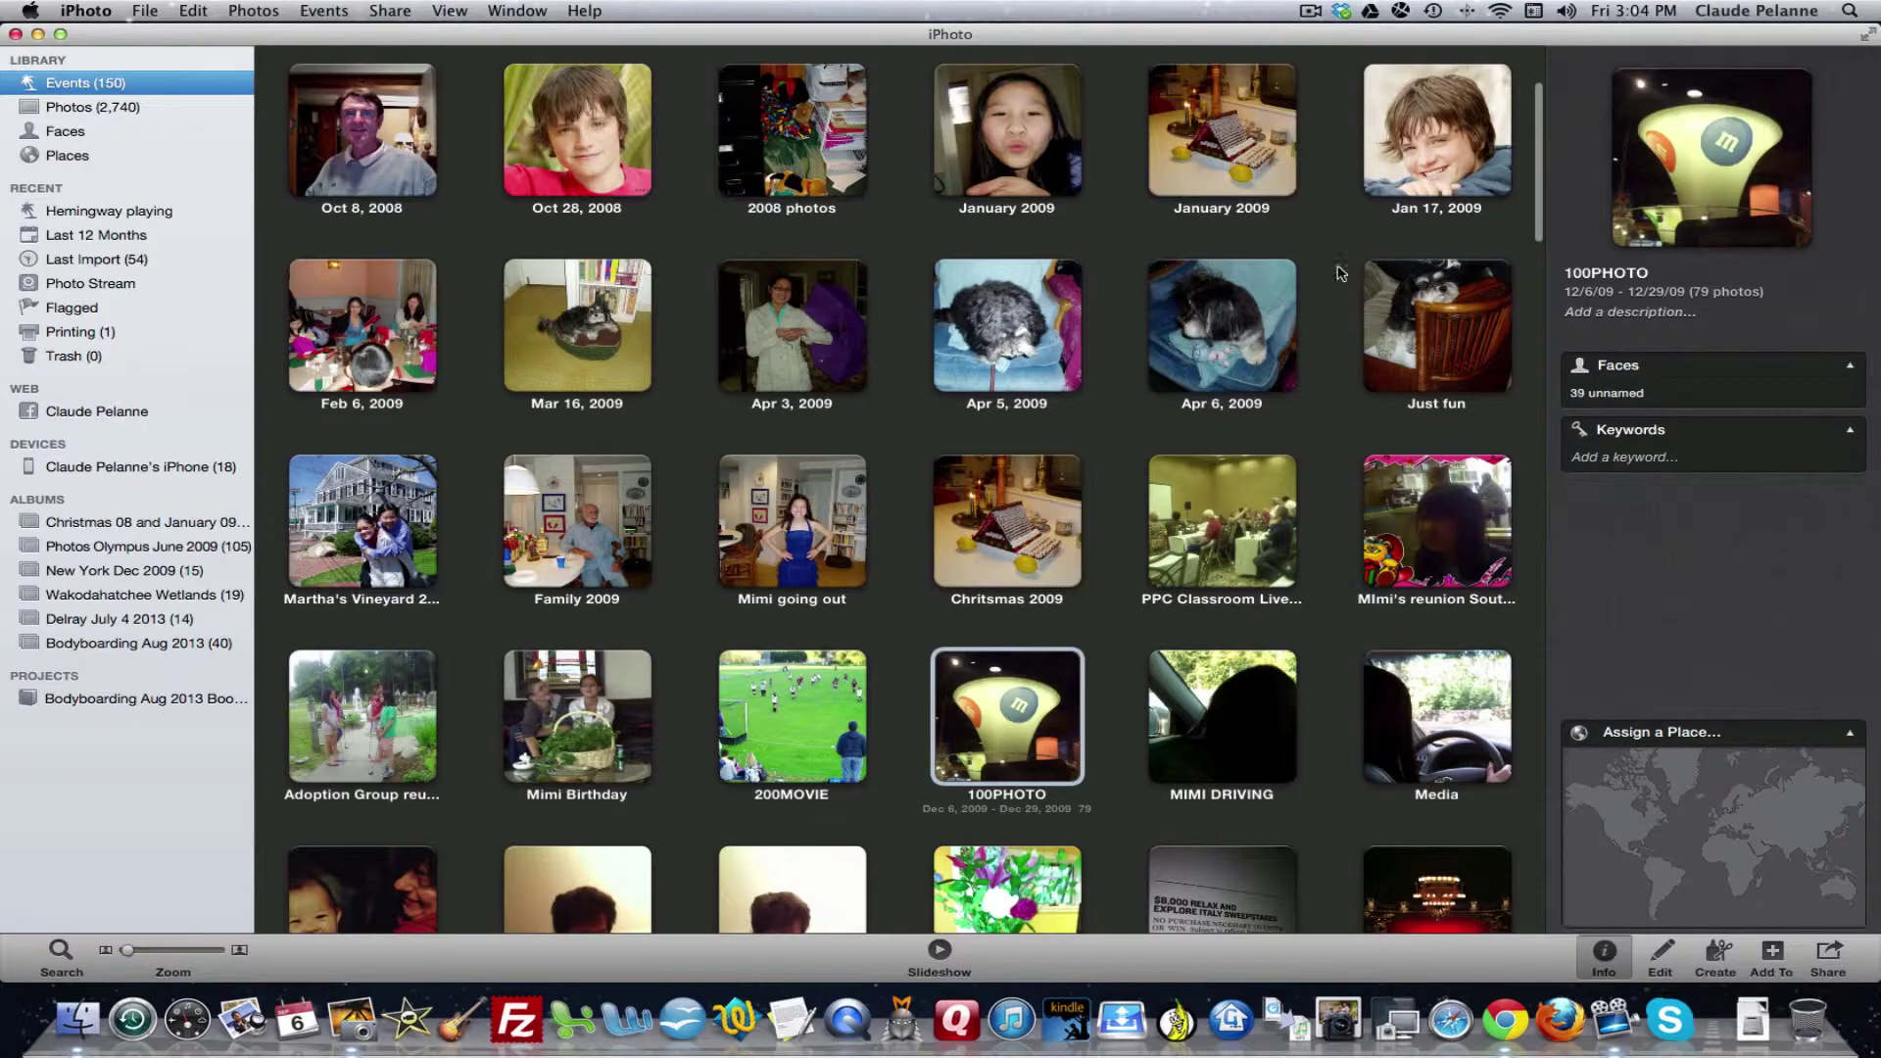
- Select the untitled event, edit its name in the Info pane, and toggle the Faces section
left_click(379, 157)
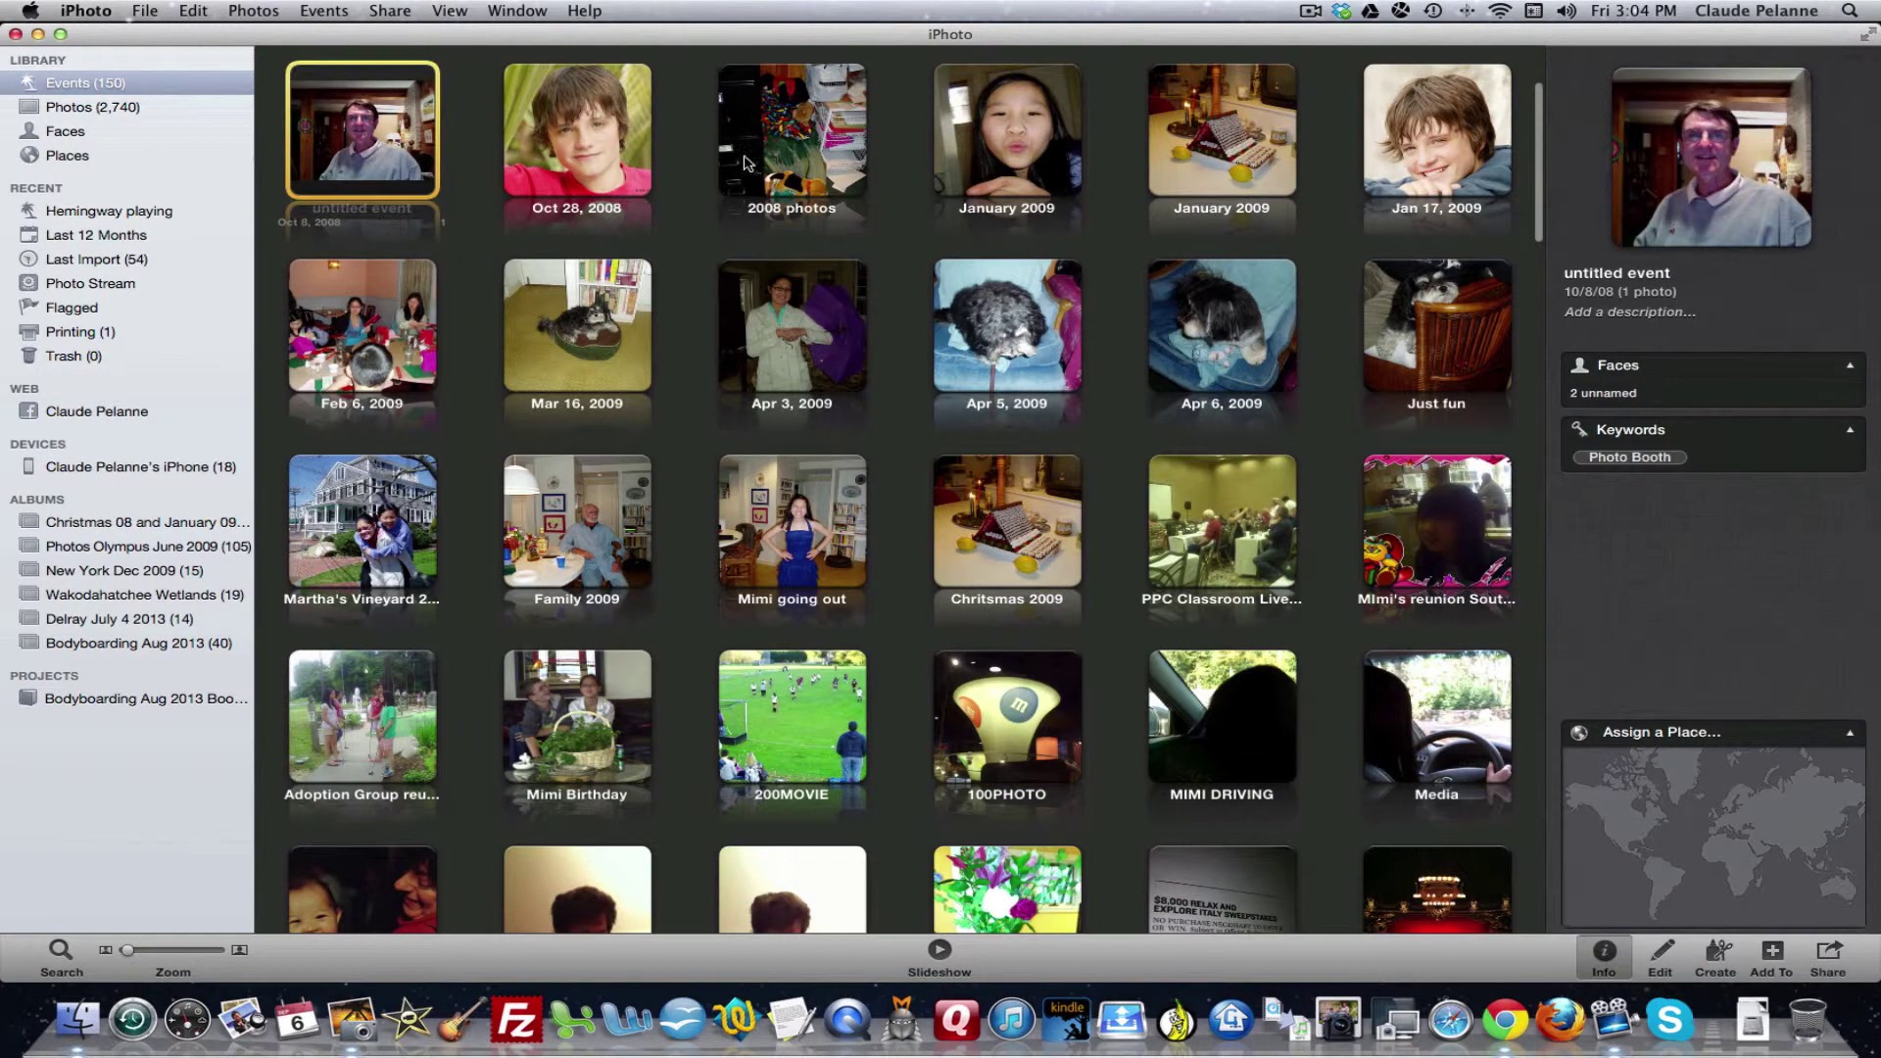
left_click(1692, 273)
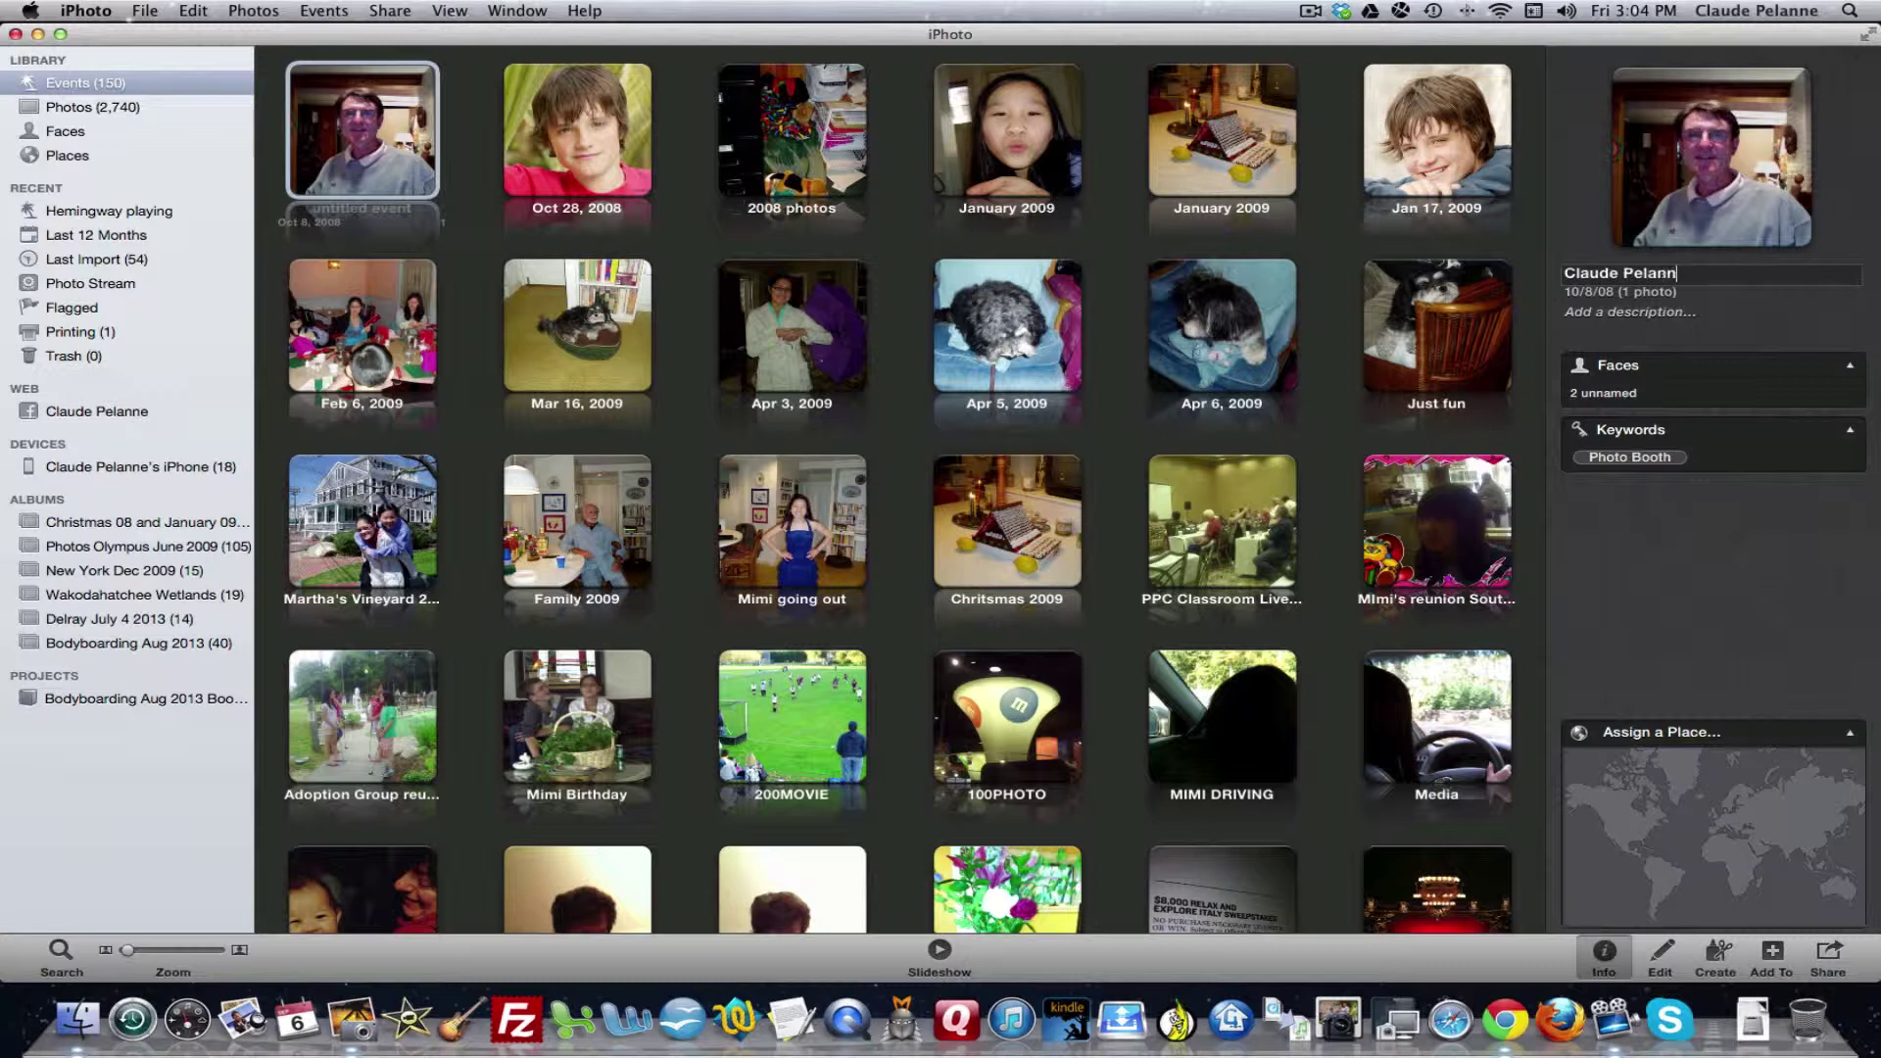
left_click(1851, 367)
left_click(1850, 367)
- Open Photo 4, toggle its Photo Booth keyword and place map, then enter editing mode
left_click(1656, 459)
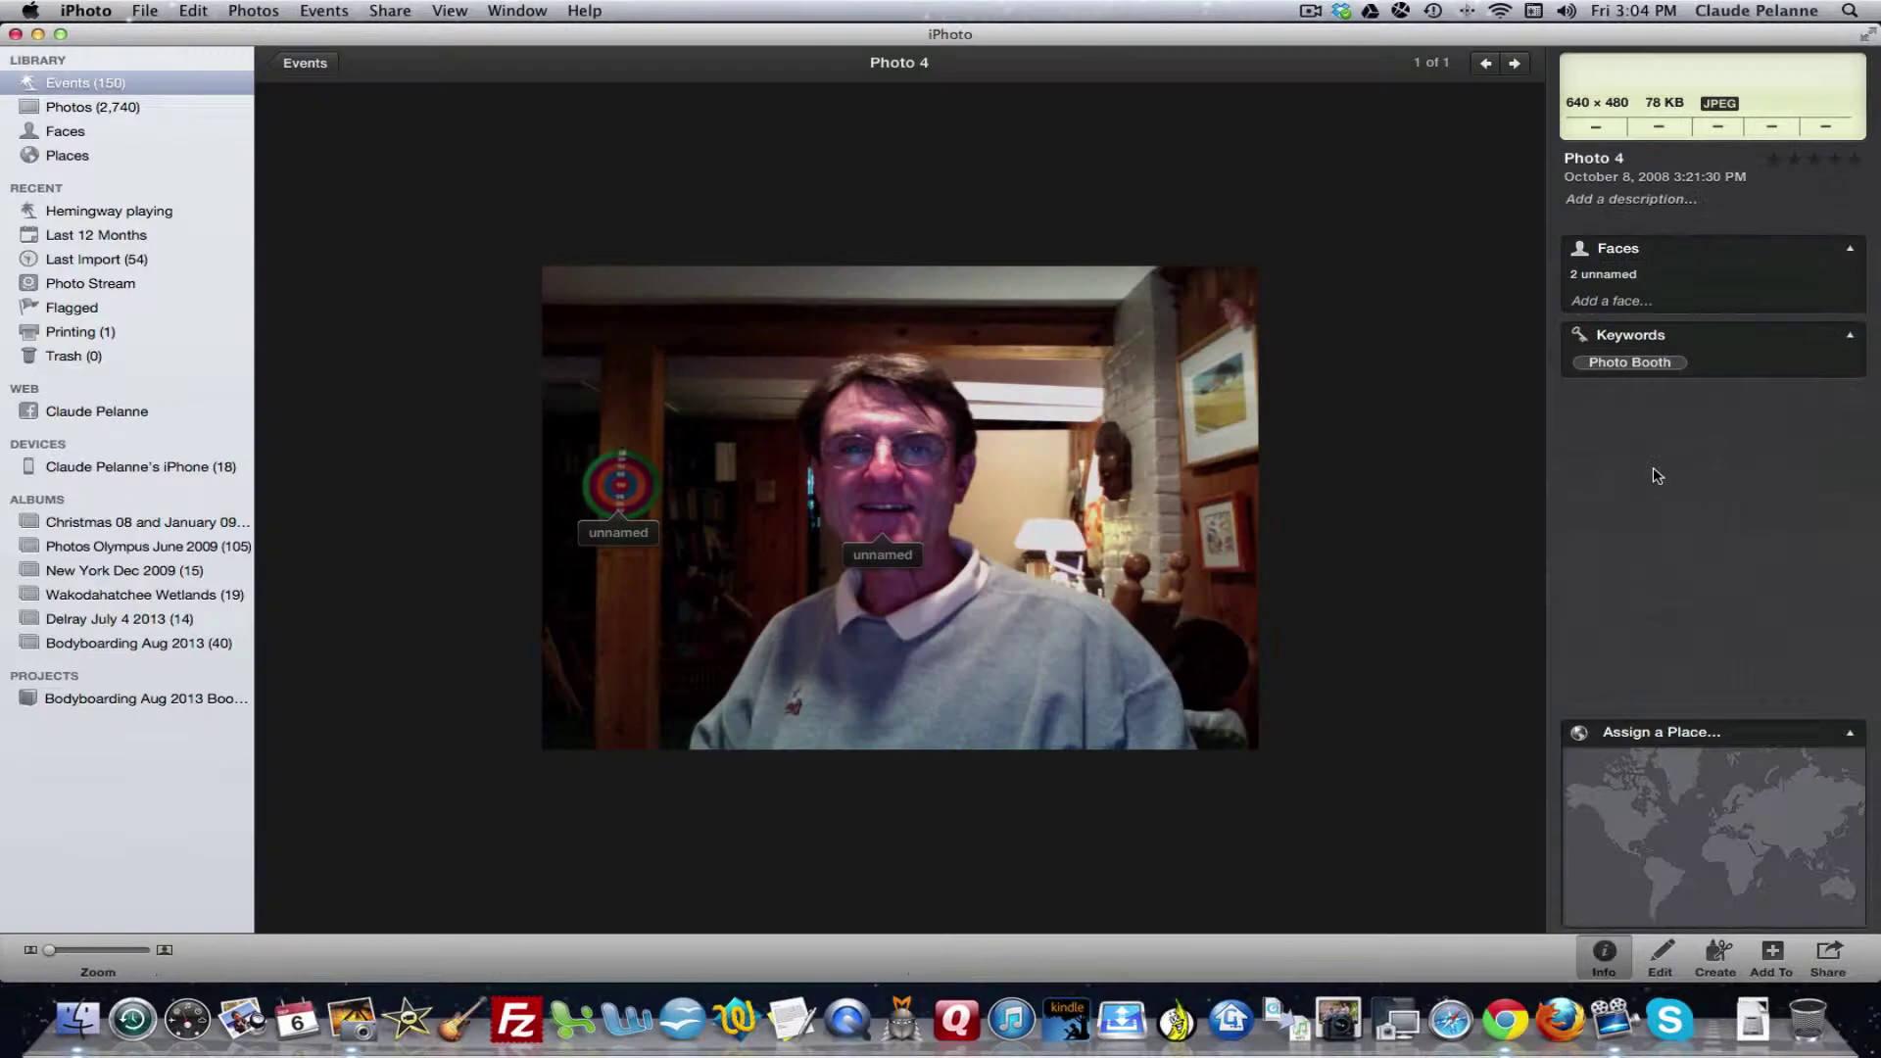
left_click(1636, 363)
left_click(1628, 765)
left_click(1851, 735)
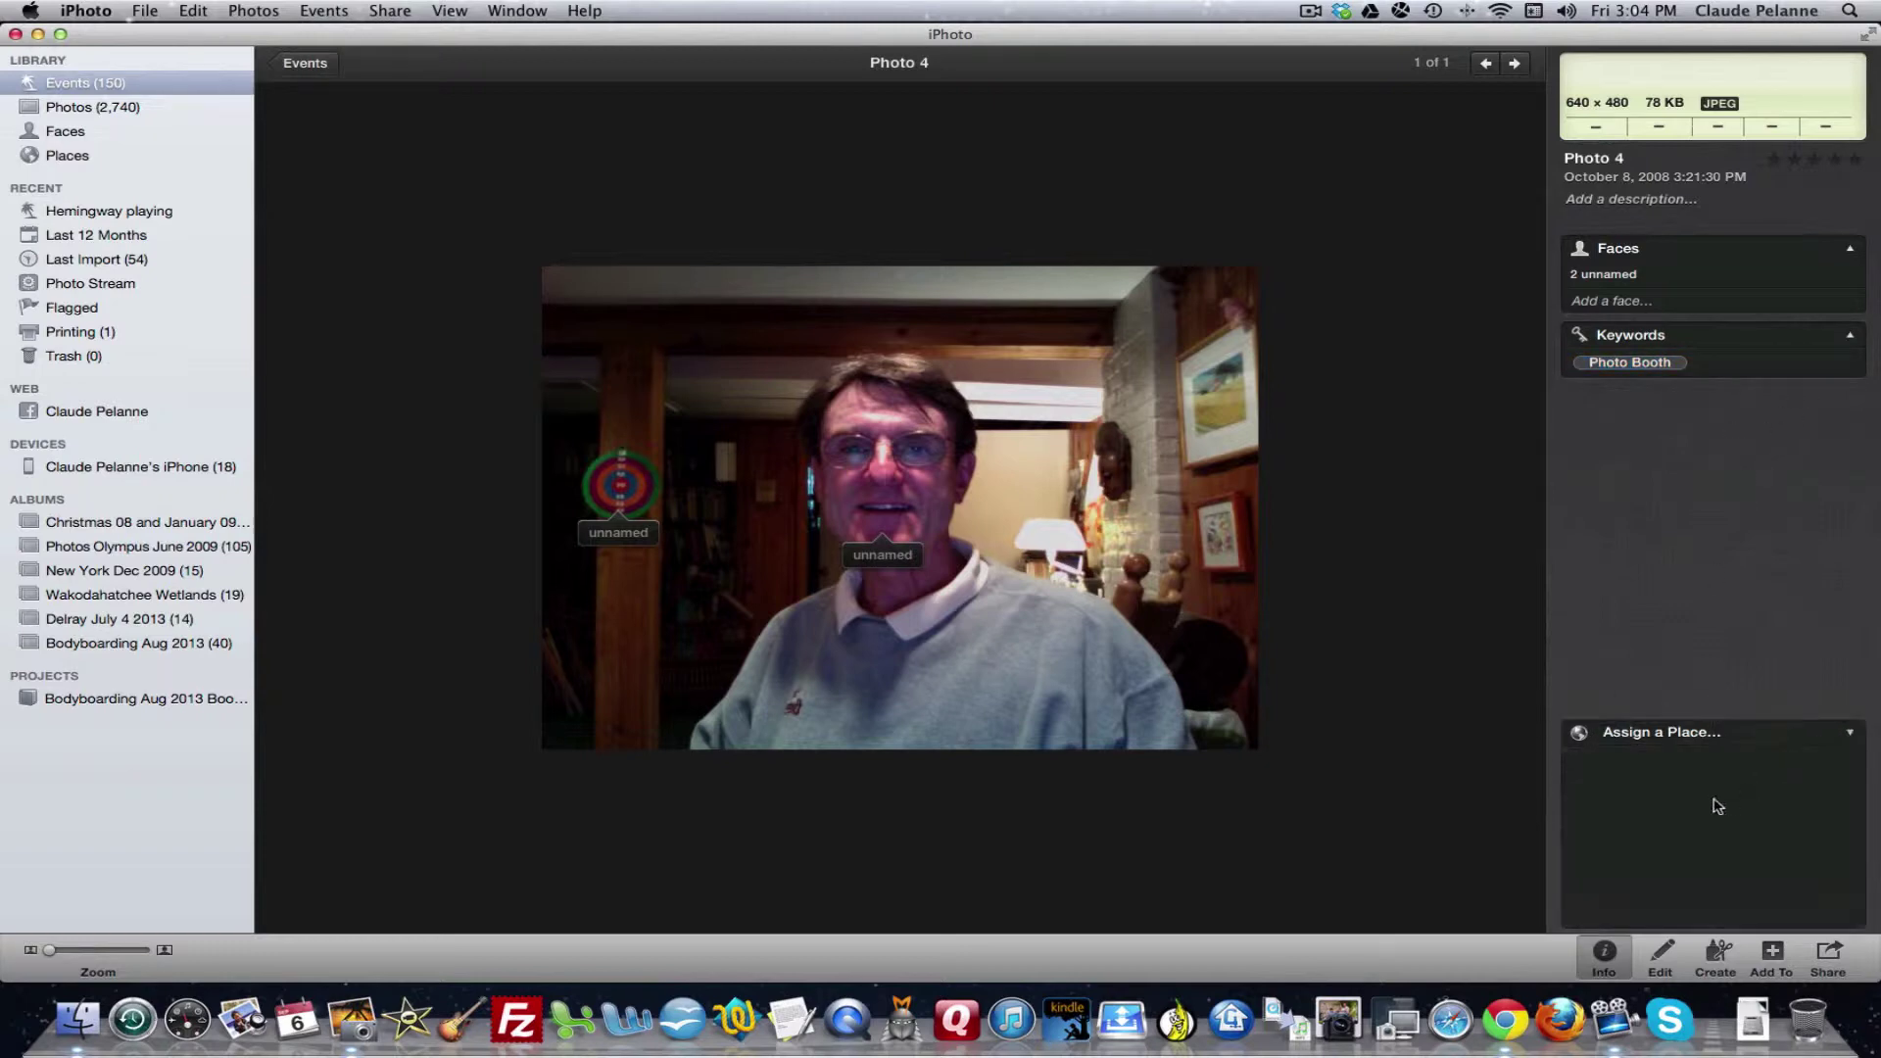
left_click(1851, 919)
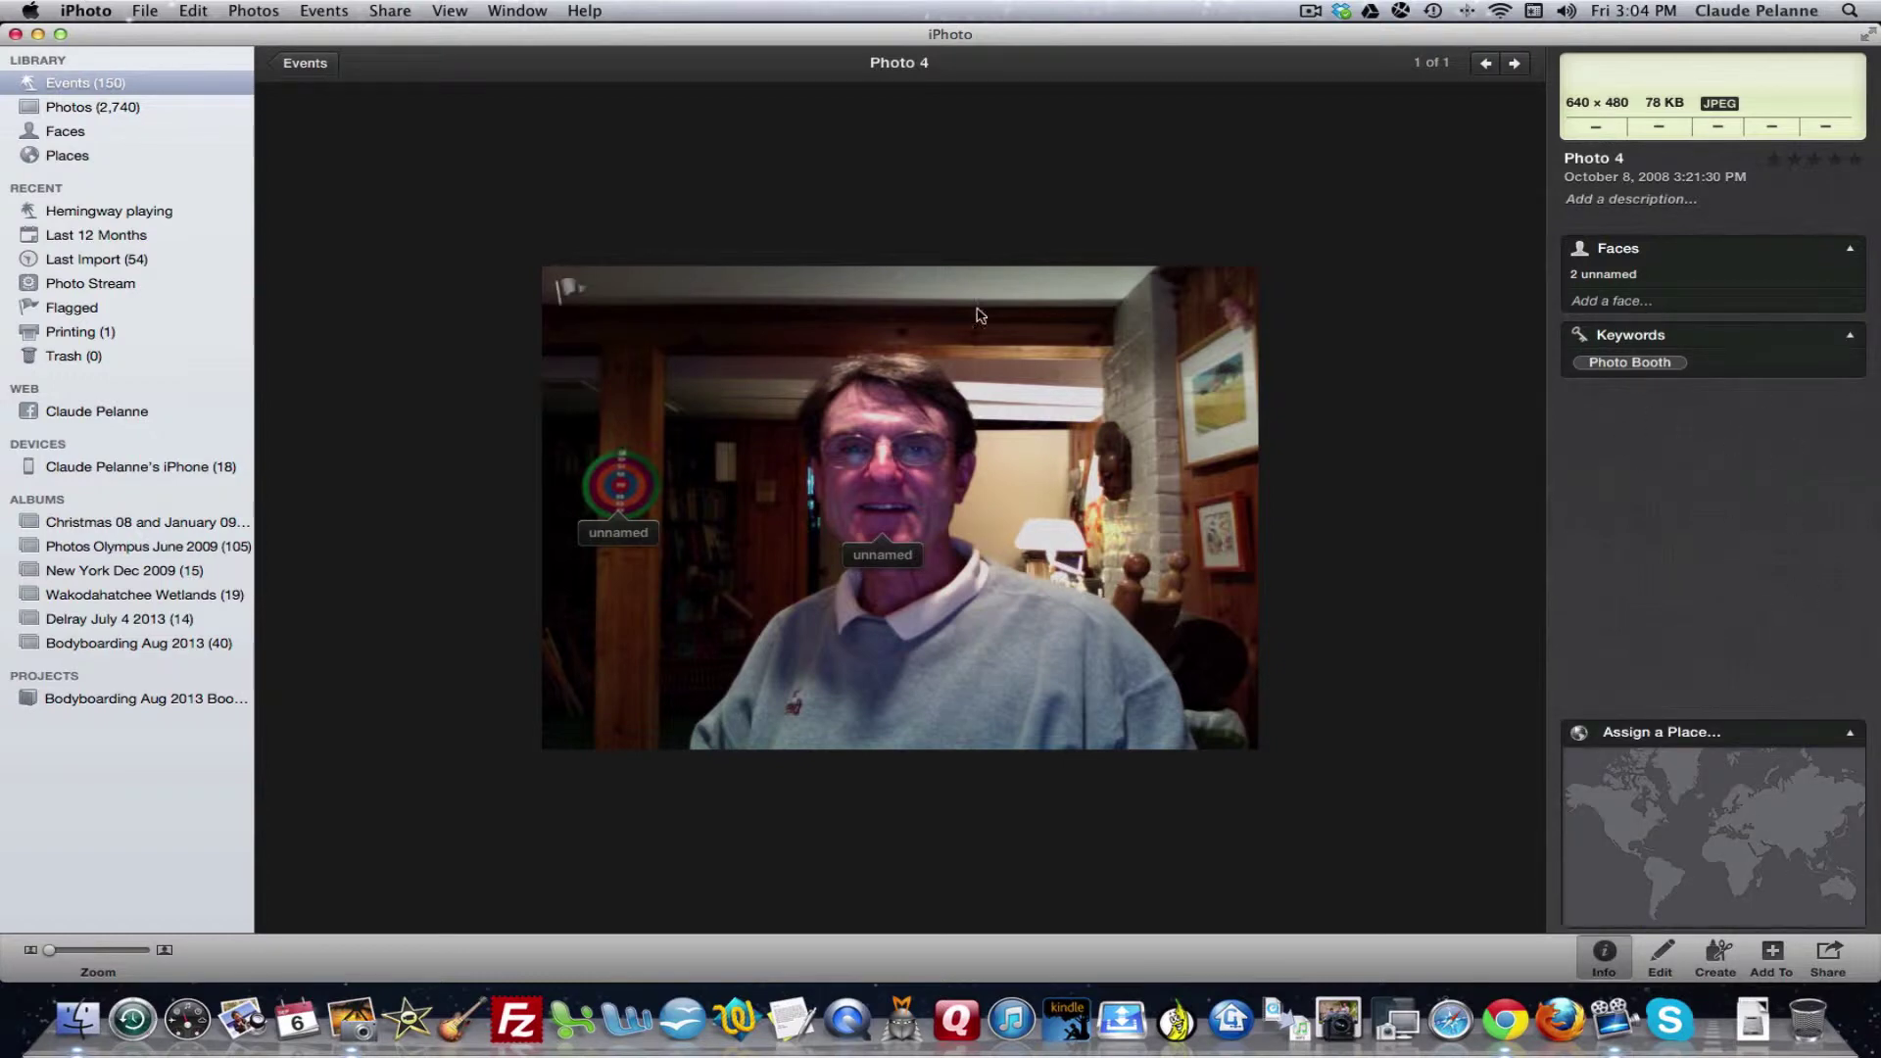
left_click(1662, 951)
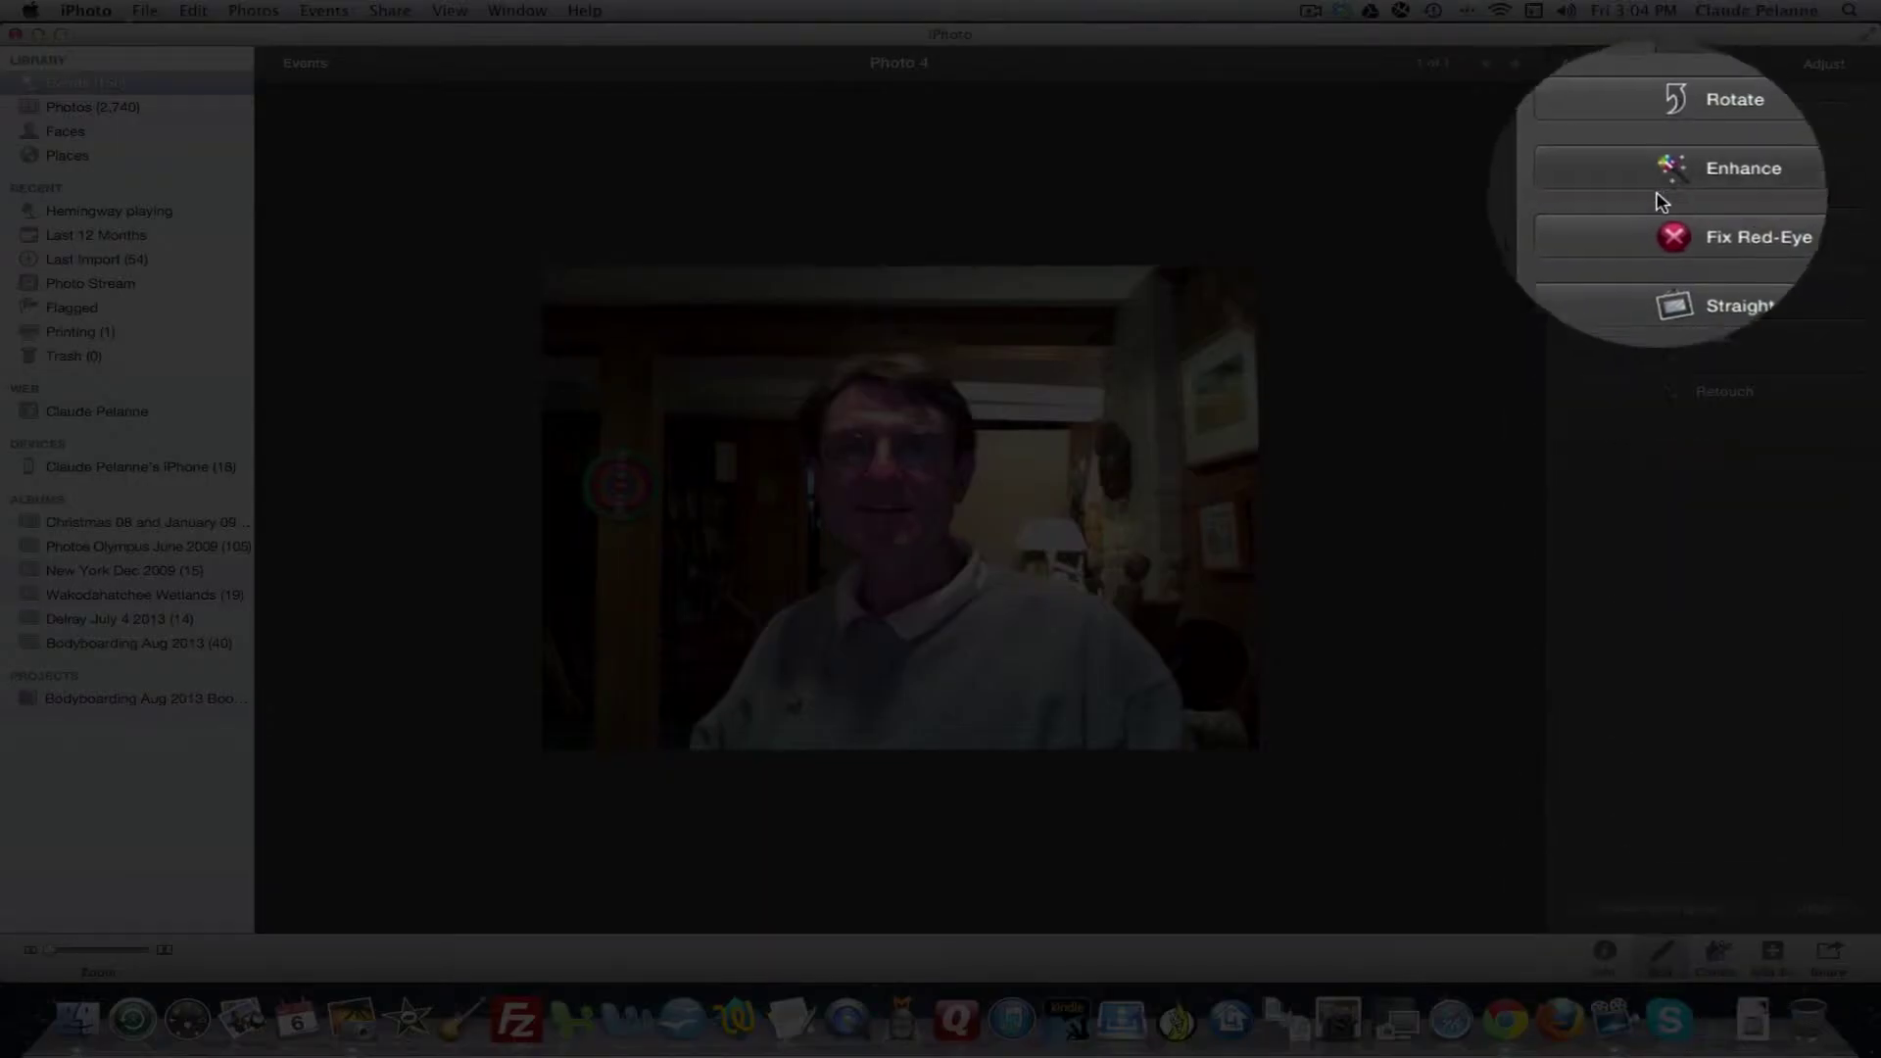
- Rotate Photo 4 a full turn back to upright and auto-enhance it
left_click(1662, 132)
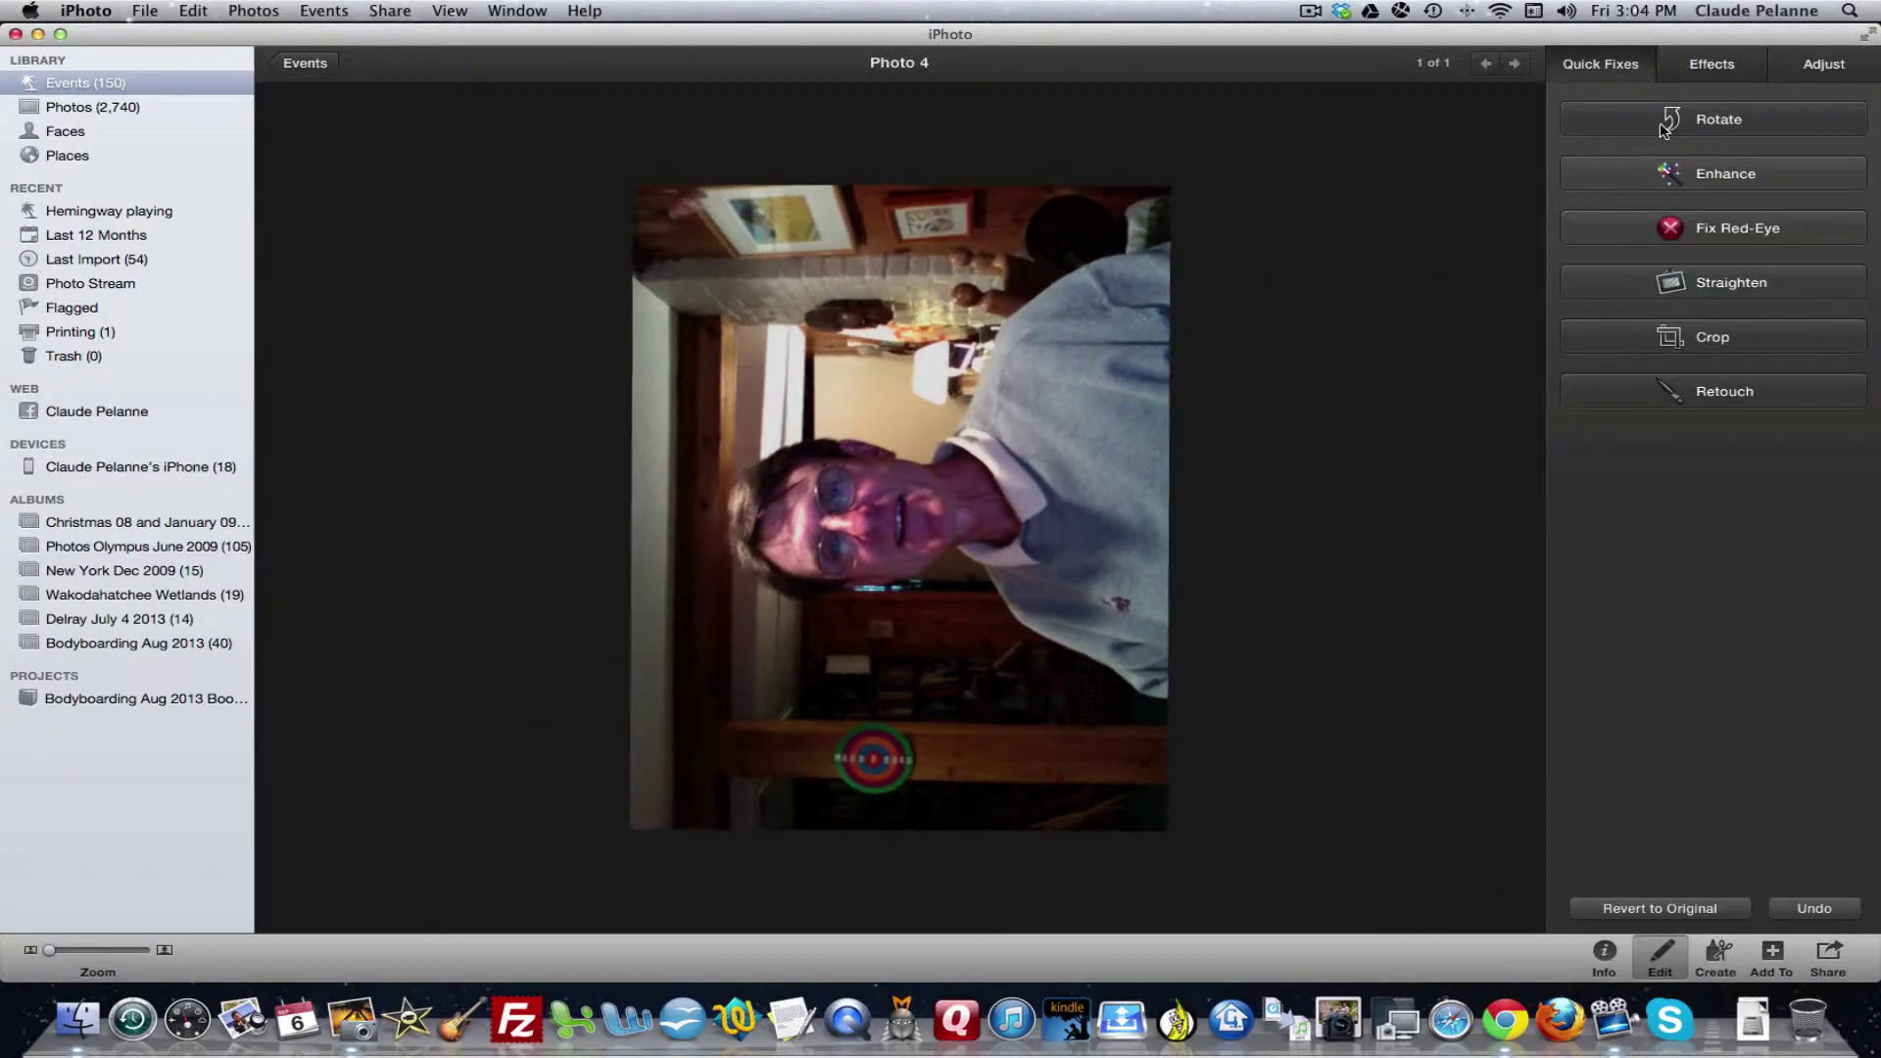
left_click(1662, 132)
left_click(1662, 132)
left_click(1662, 134)
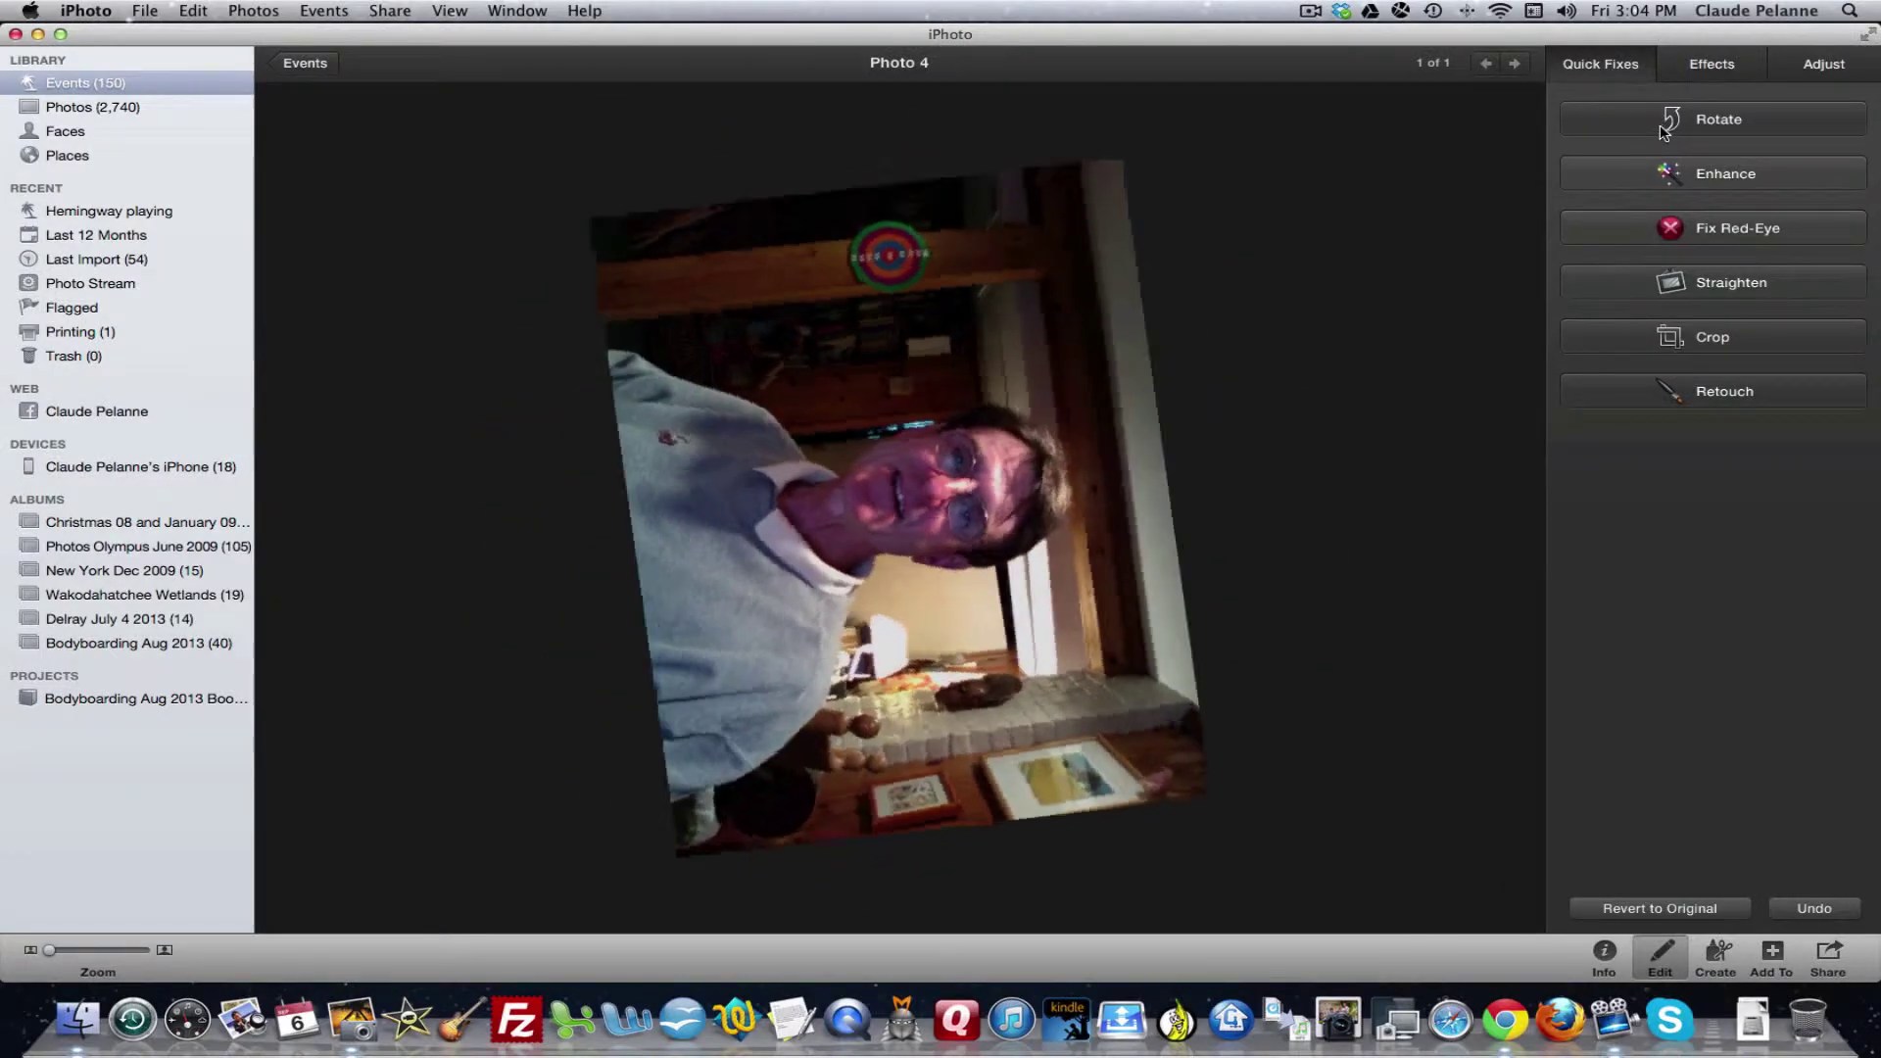
left_click(1681, 176)
- Apply Fix Red-Eye, then try Straighten and close it without tilting the photo
left_click(1678, 238)
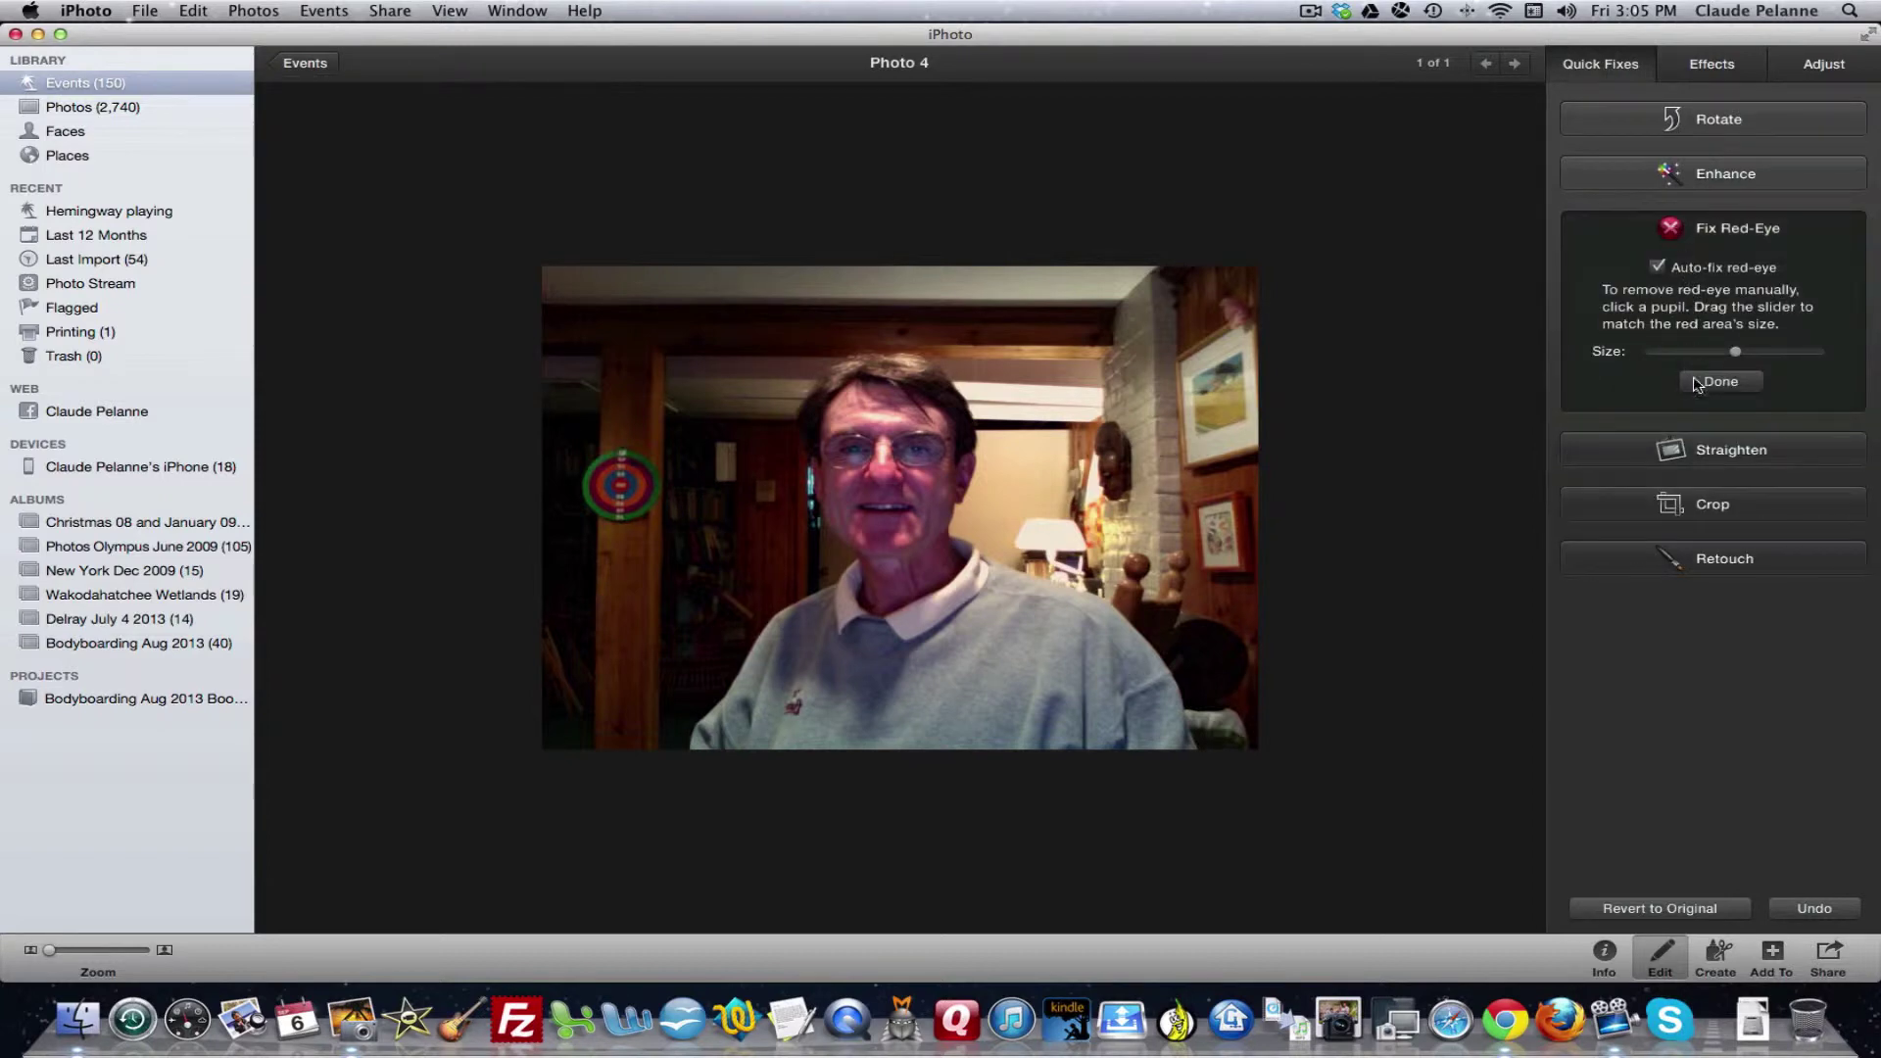
left_click(1711, 385)
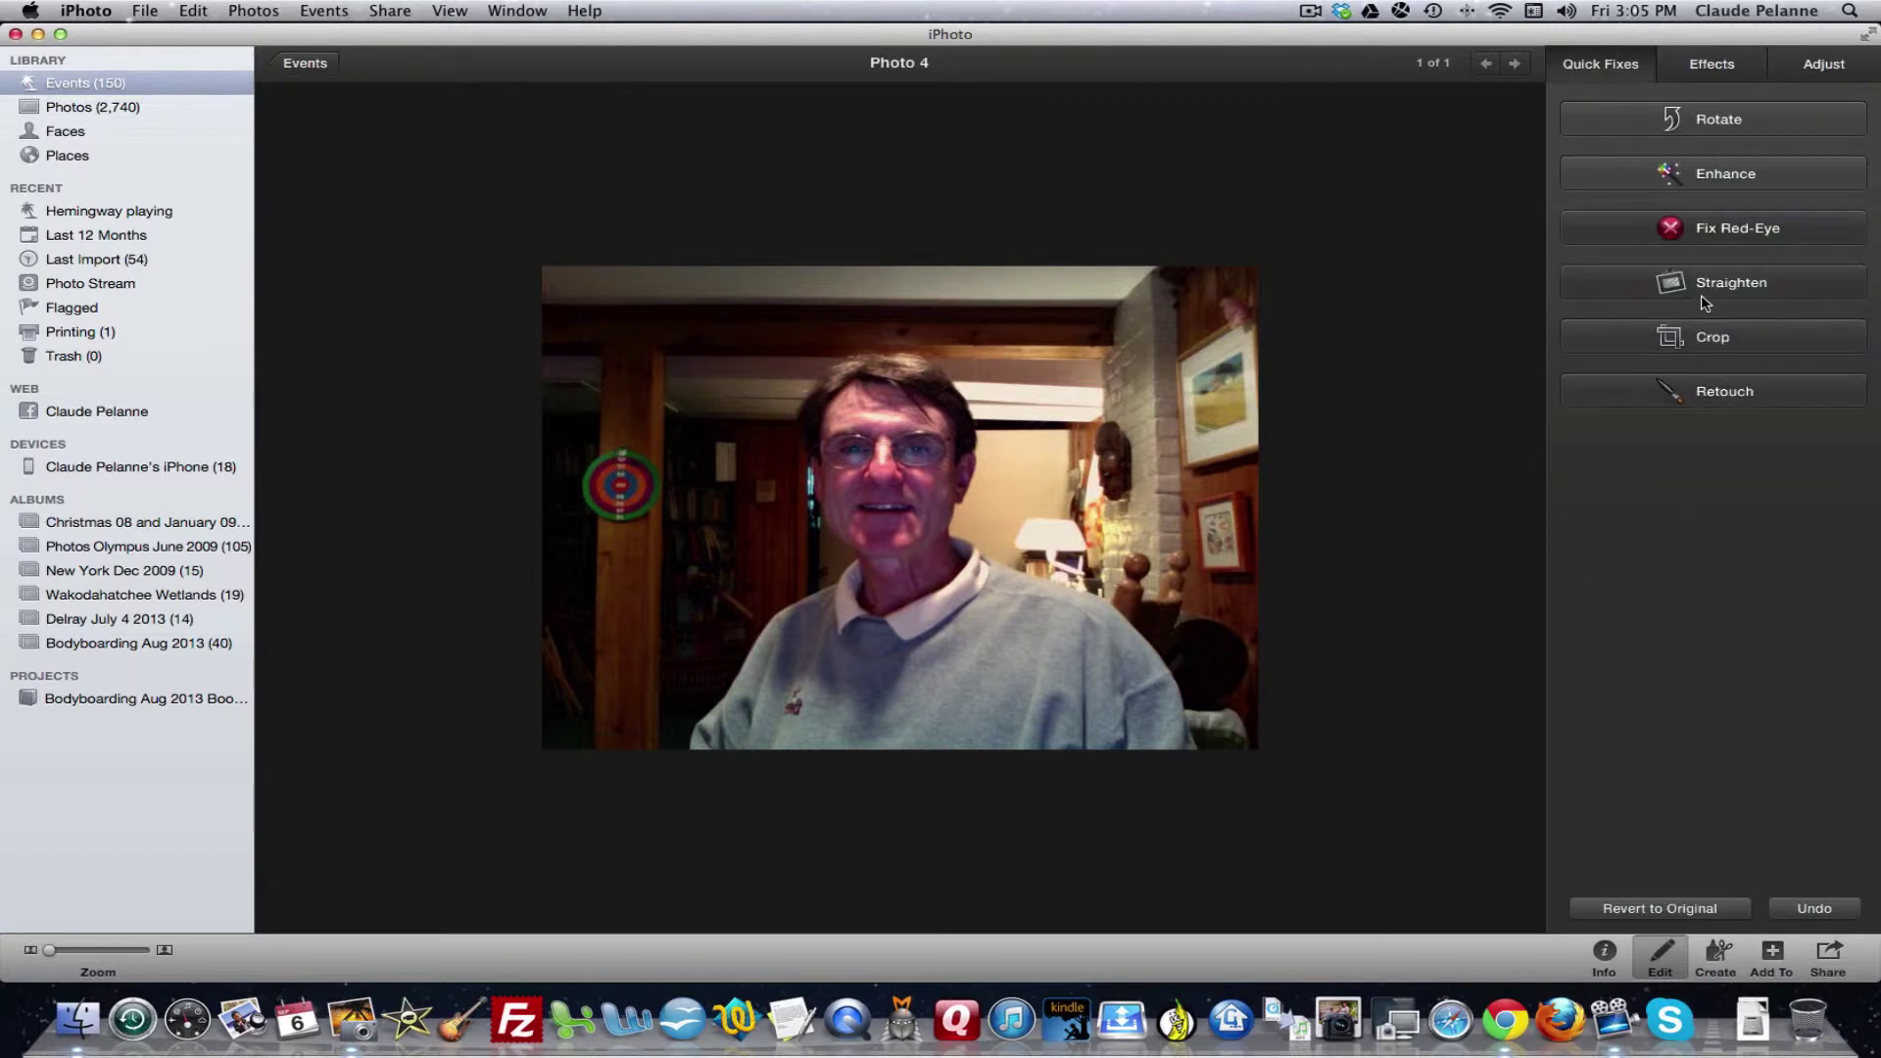
left_click(1702, 294)
left_click(1706, 299)
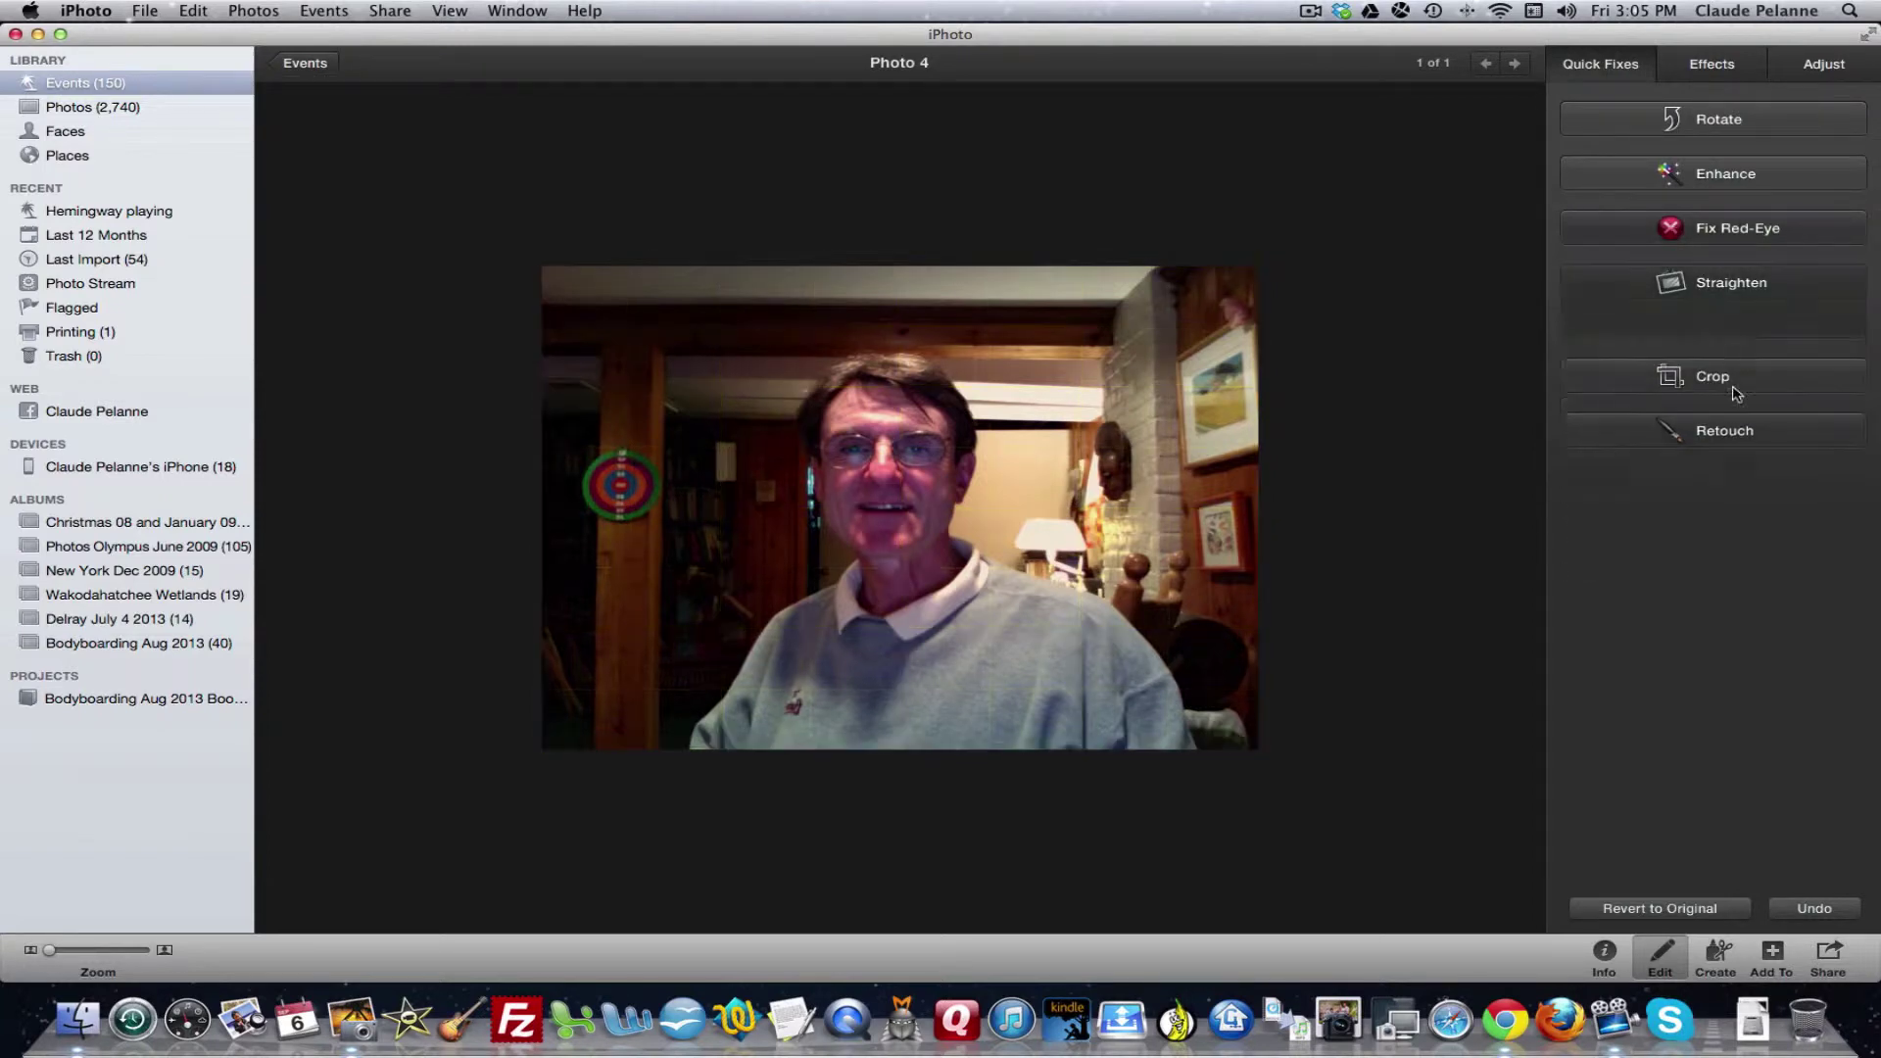
- Open the Crop tool and check its size constraints, leaving 640 × 480 unchanged
left_click(1713, 337)
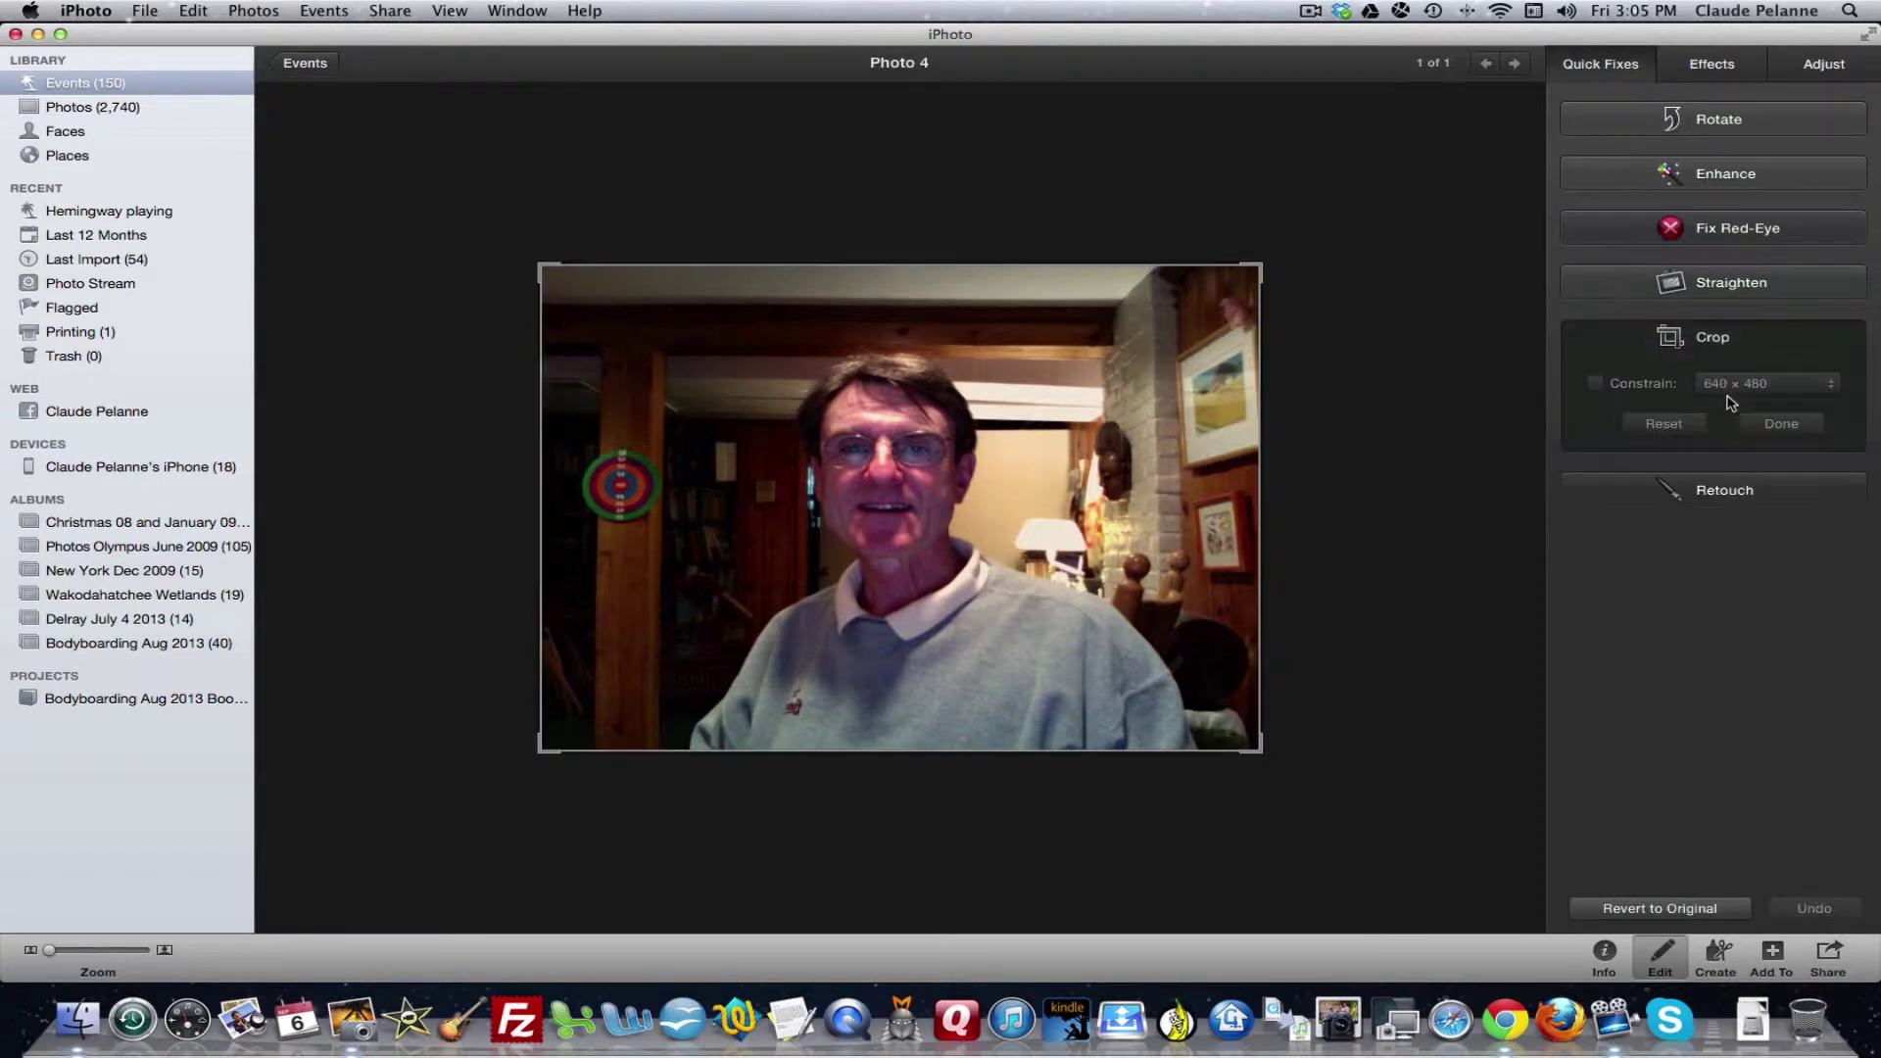
left_click(1754, 380)
left_click(1695, 63)
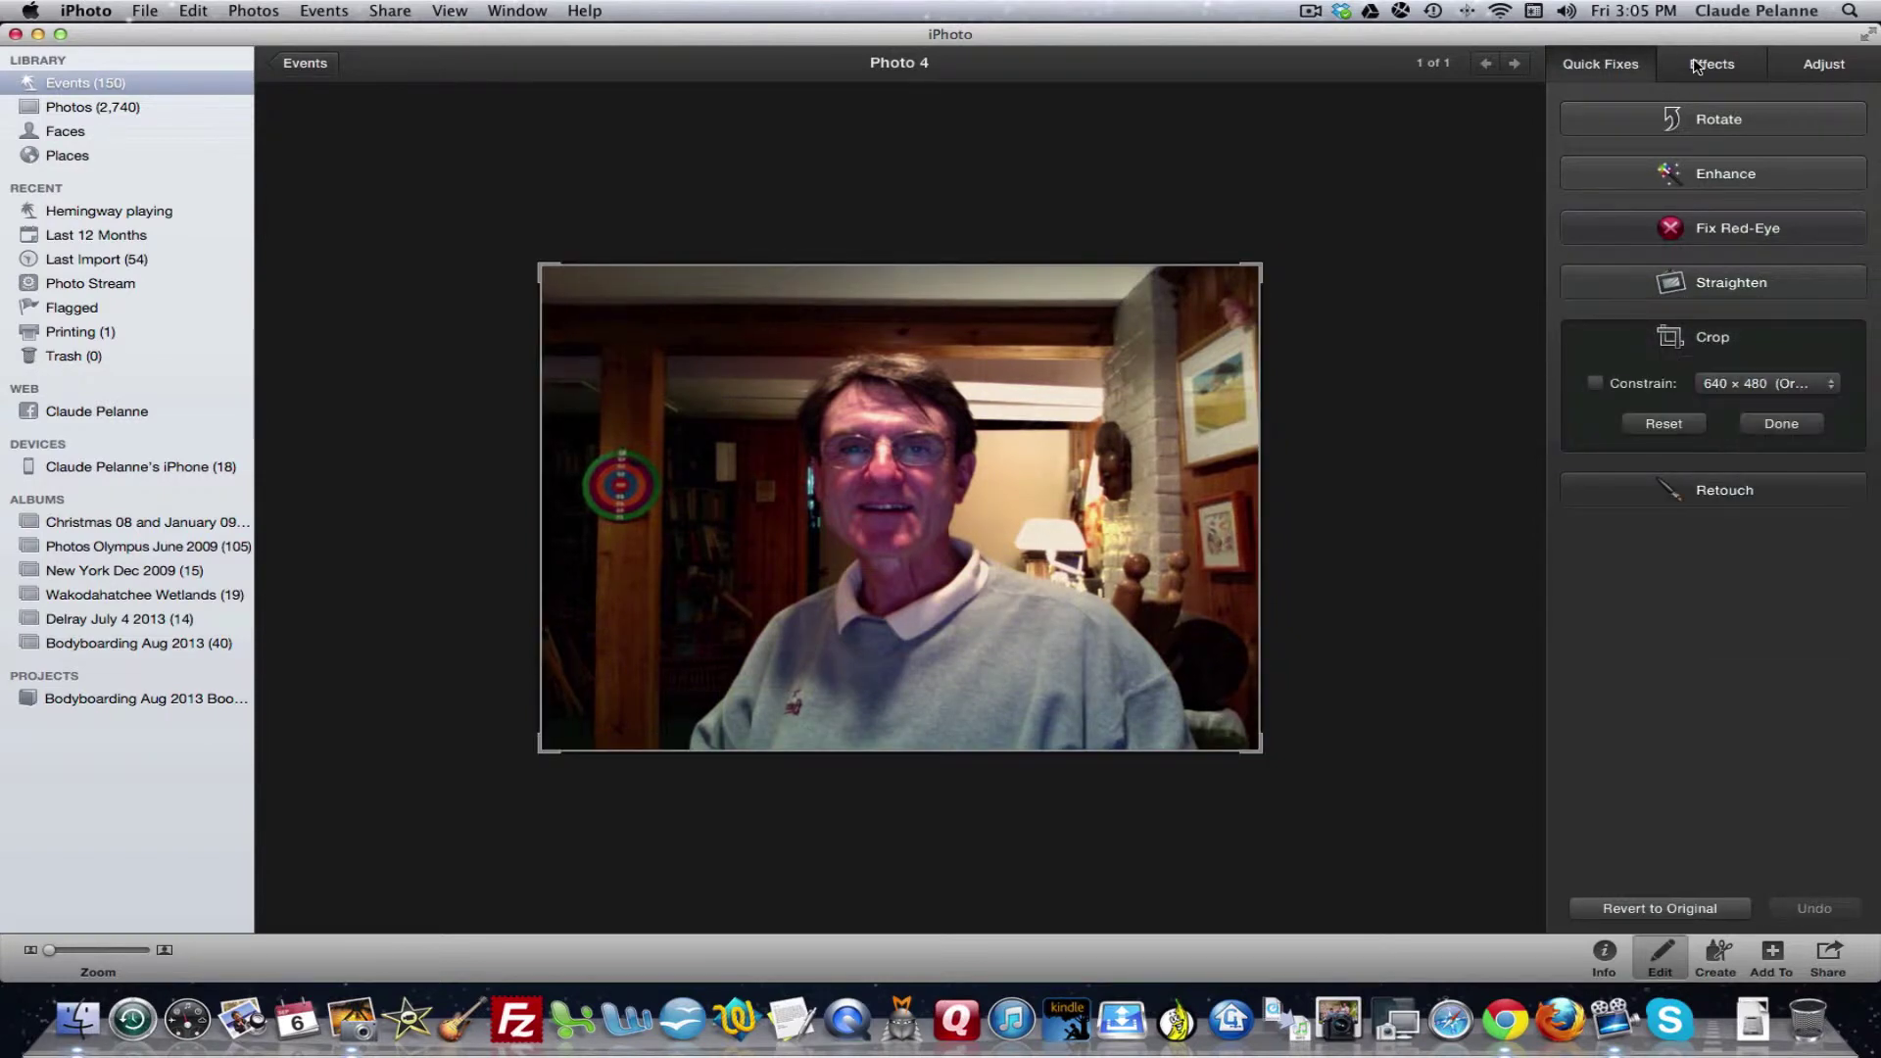
- Browse Effects, then lower Photo 4's exposure to -0.82 with the Adjust tab slider
left_click(1714, 72)
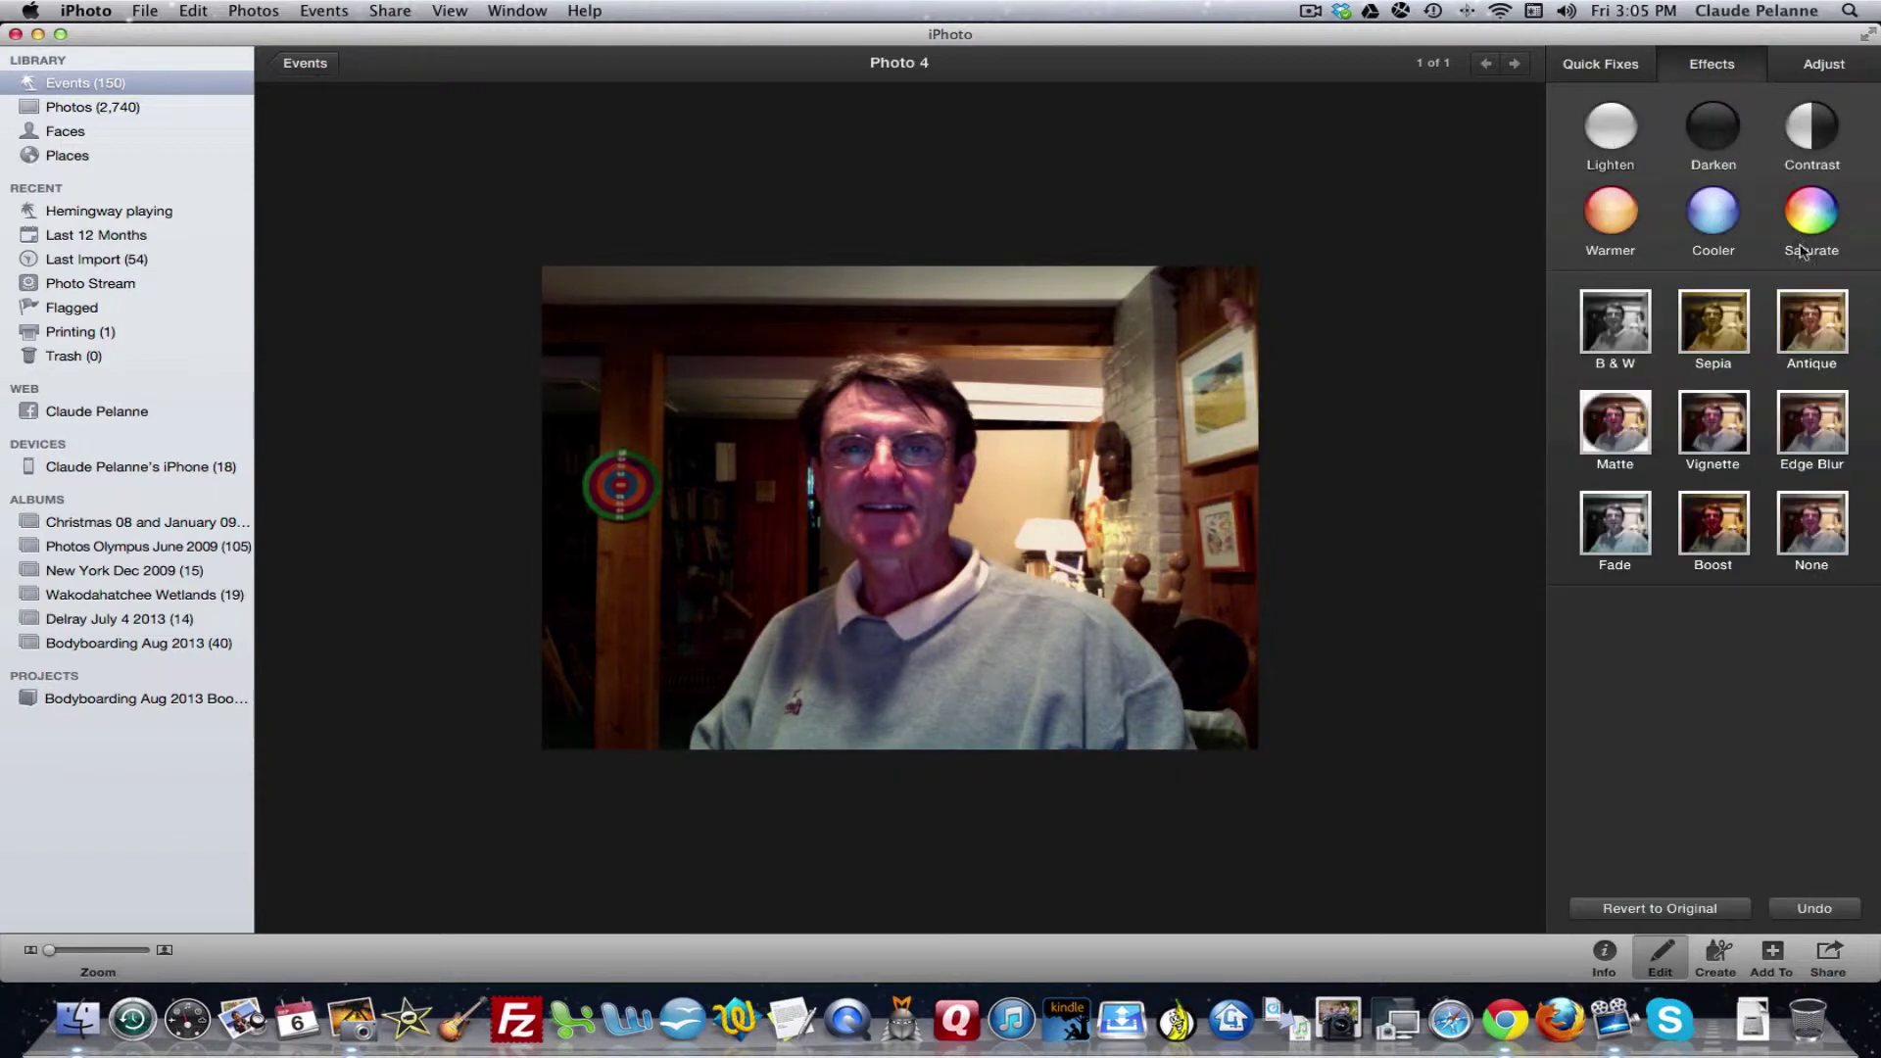
left_click(1816, 68)
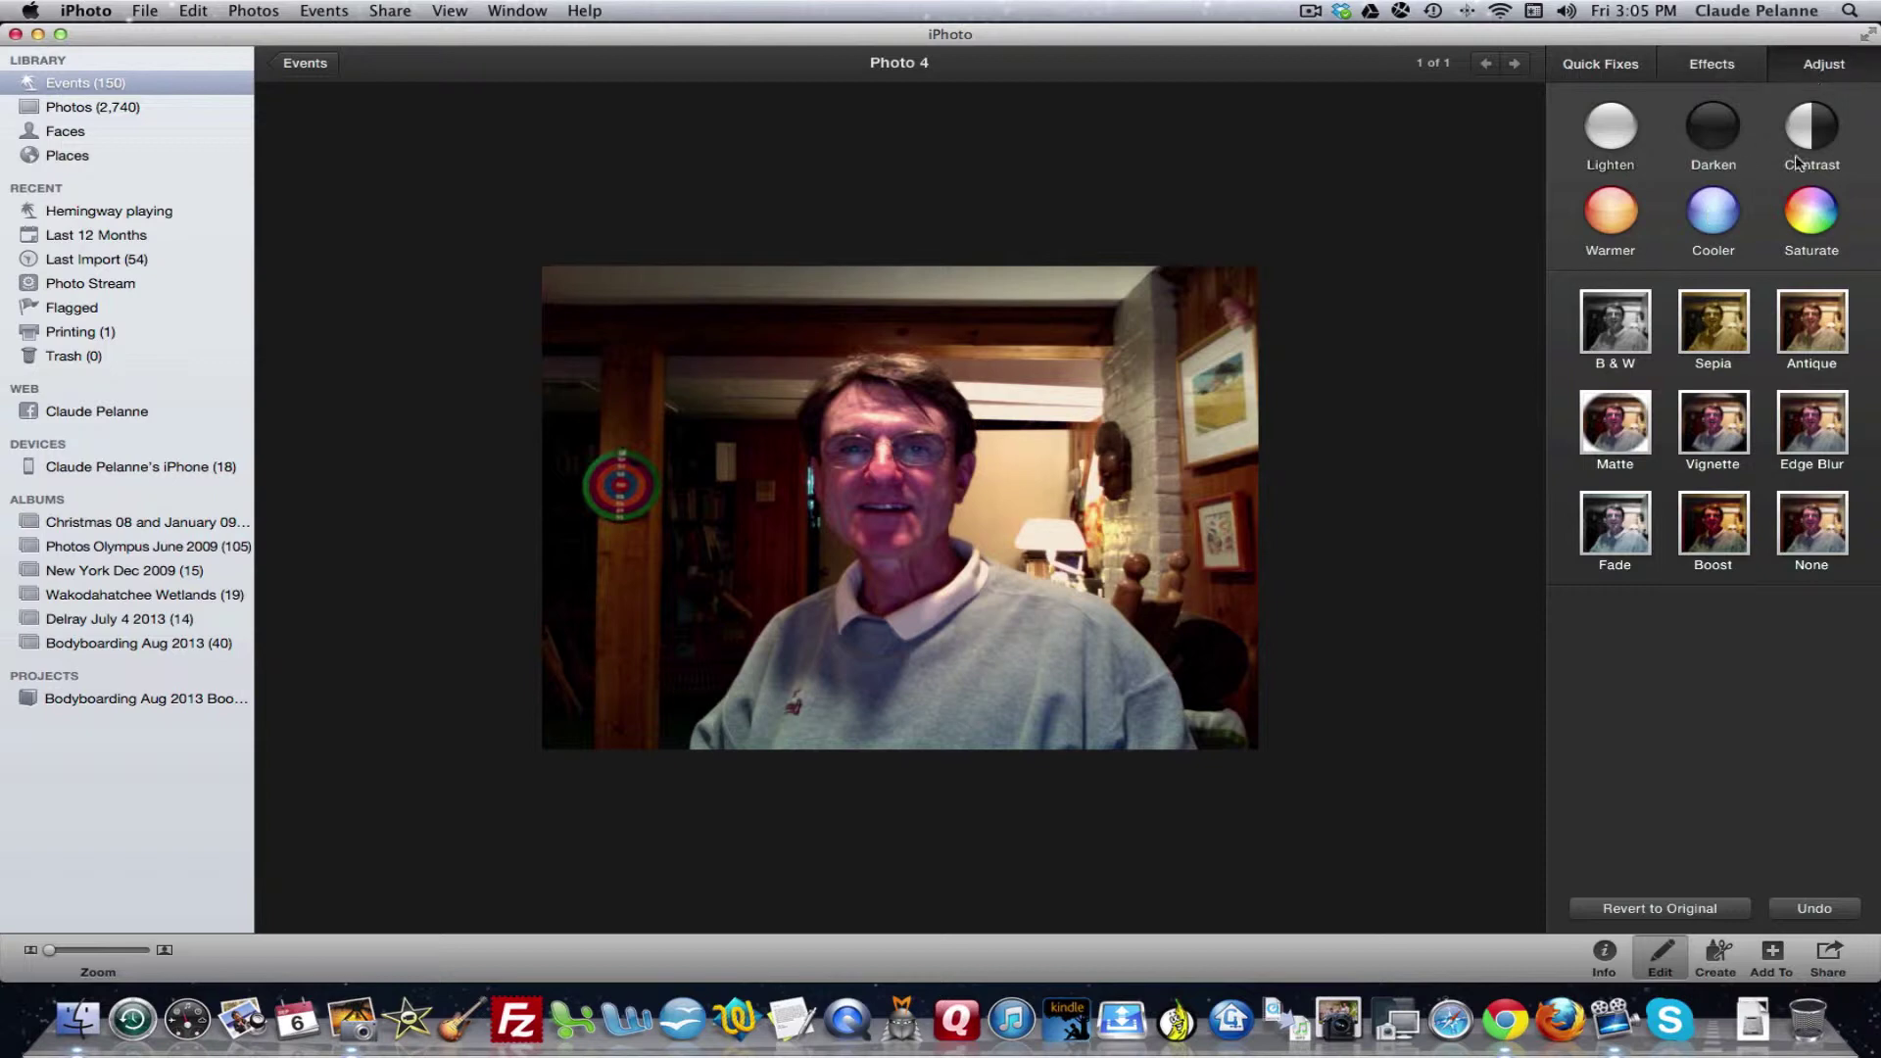
left_click_drag(1710, 255, 1701, 308)
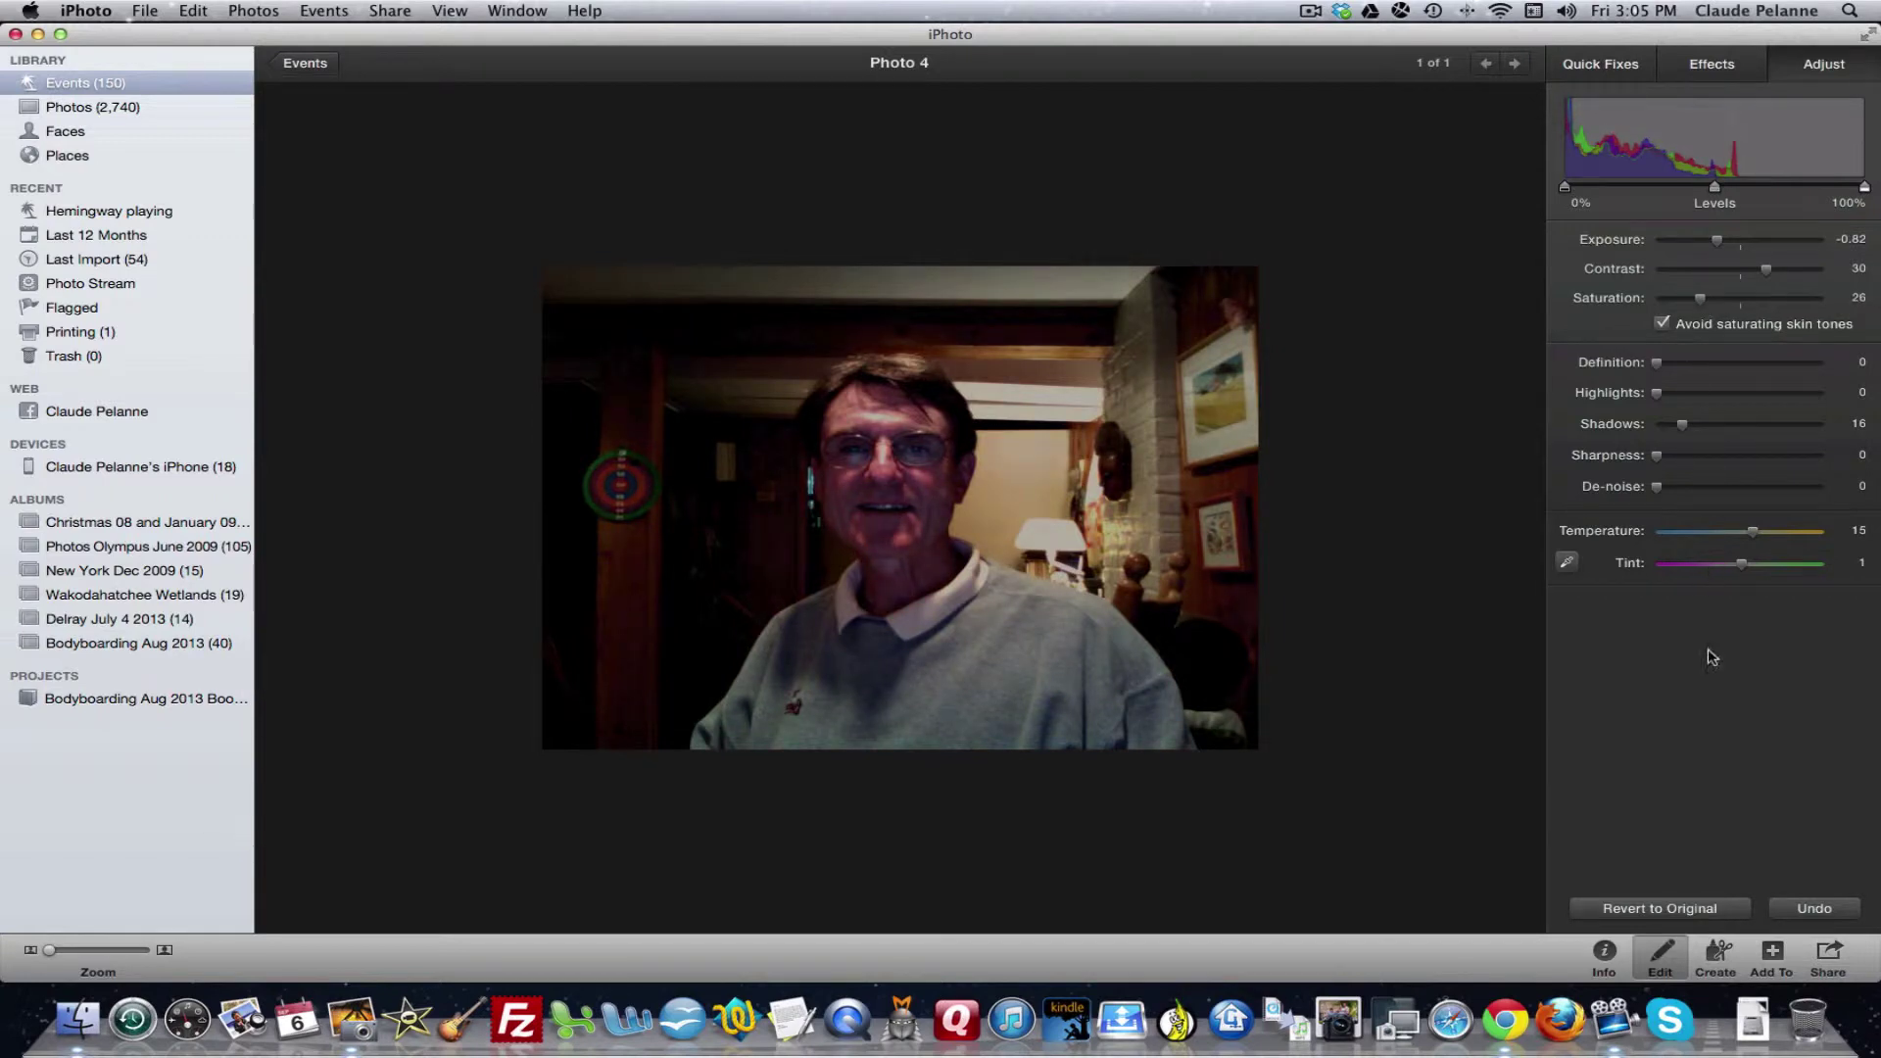
left_click(1716, 959)
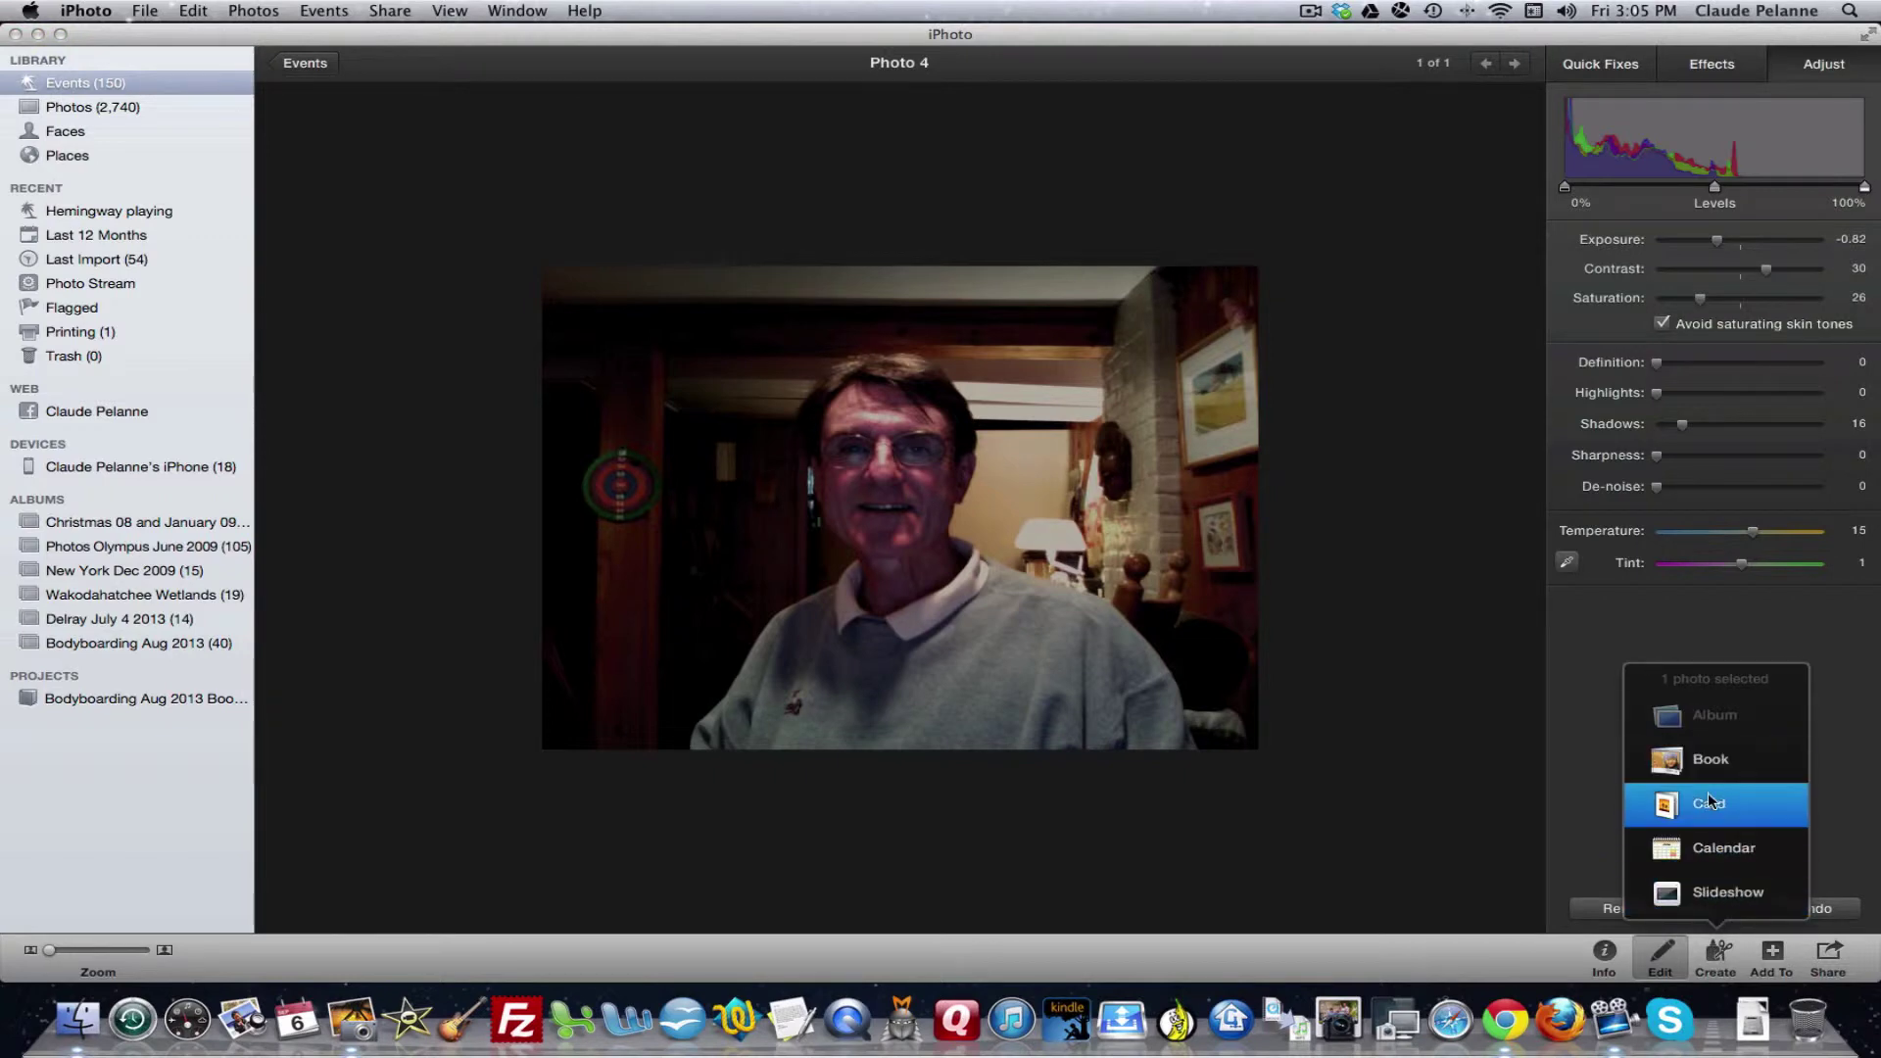
left_click(1774, 959)
left_click(1773, 958)
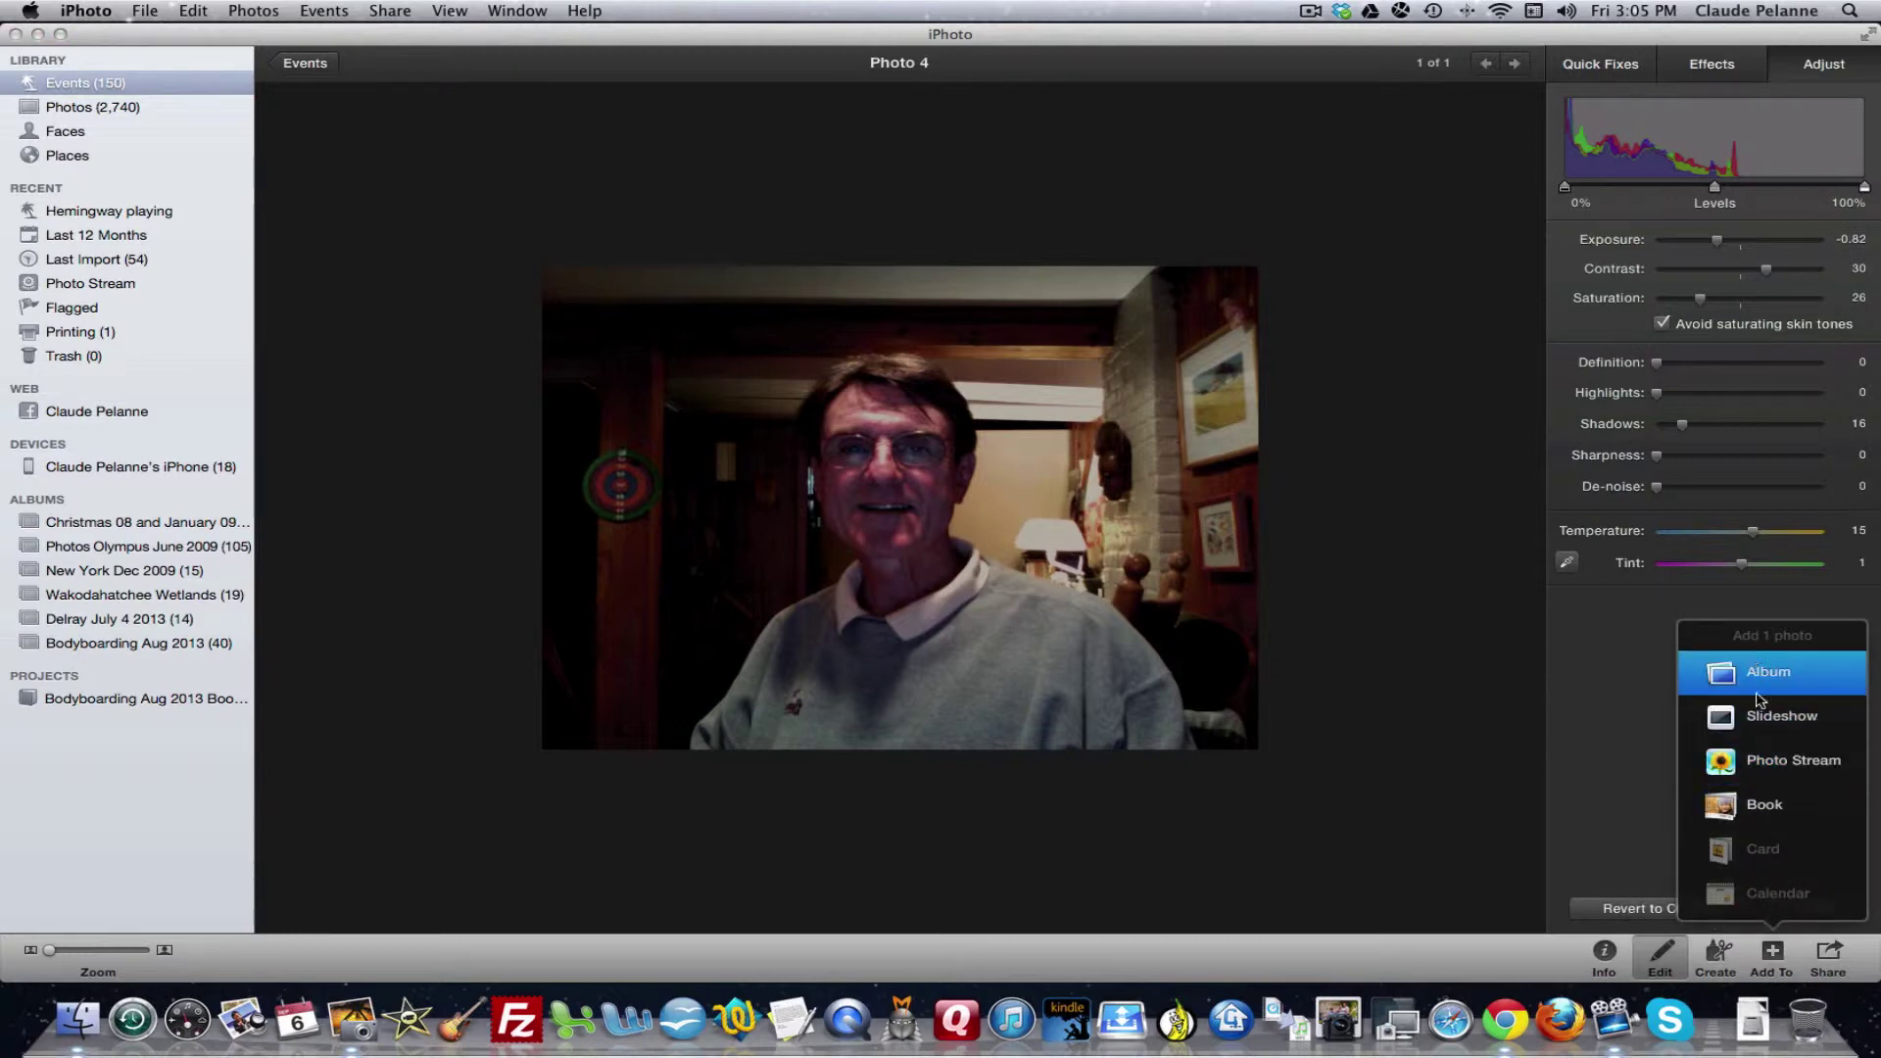
left_click(1828, 958)
left_click(1829, 958)
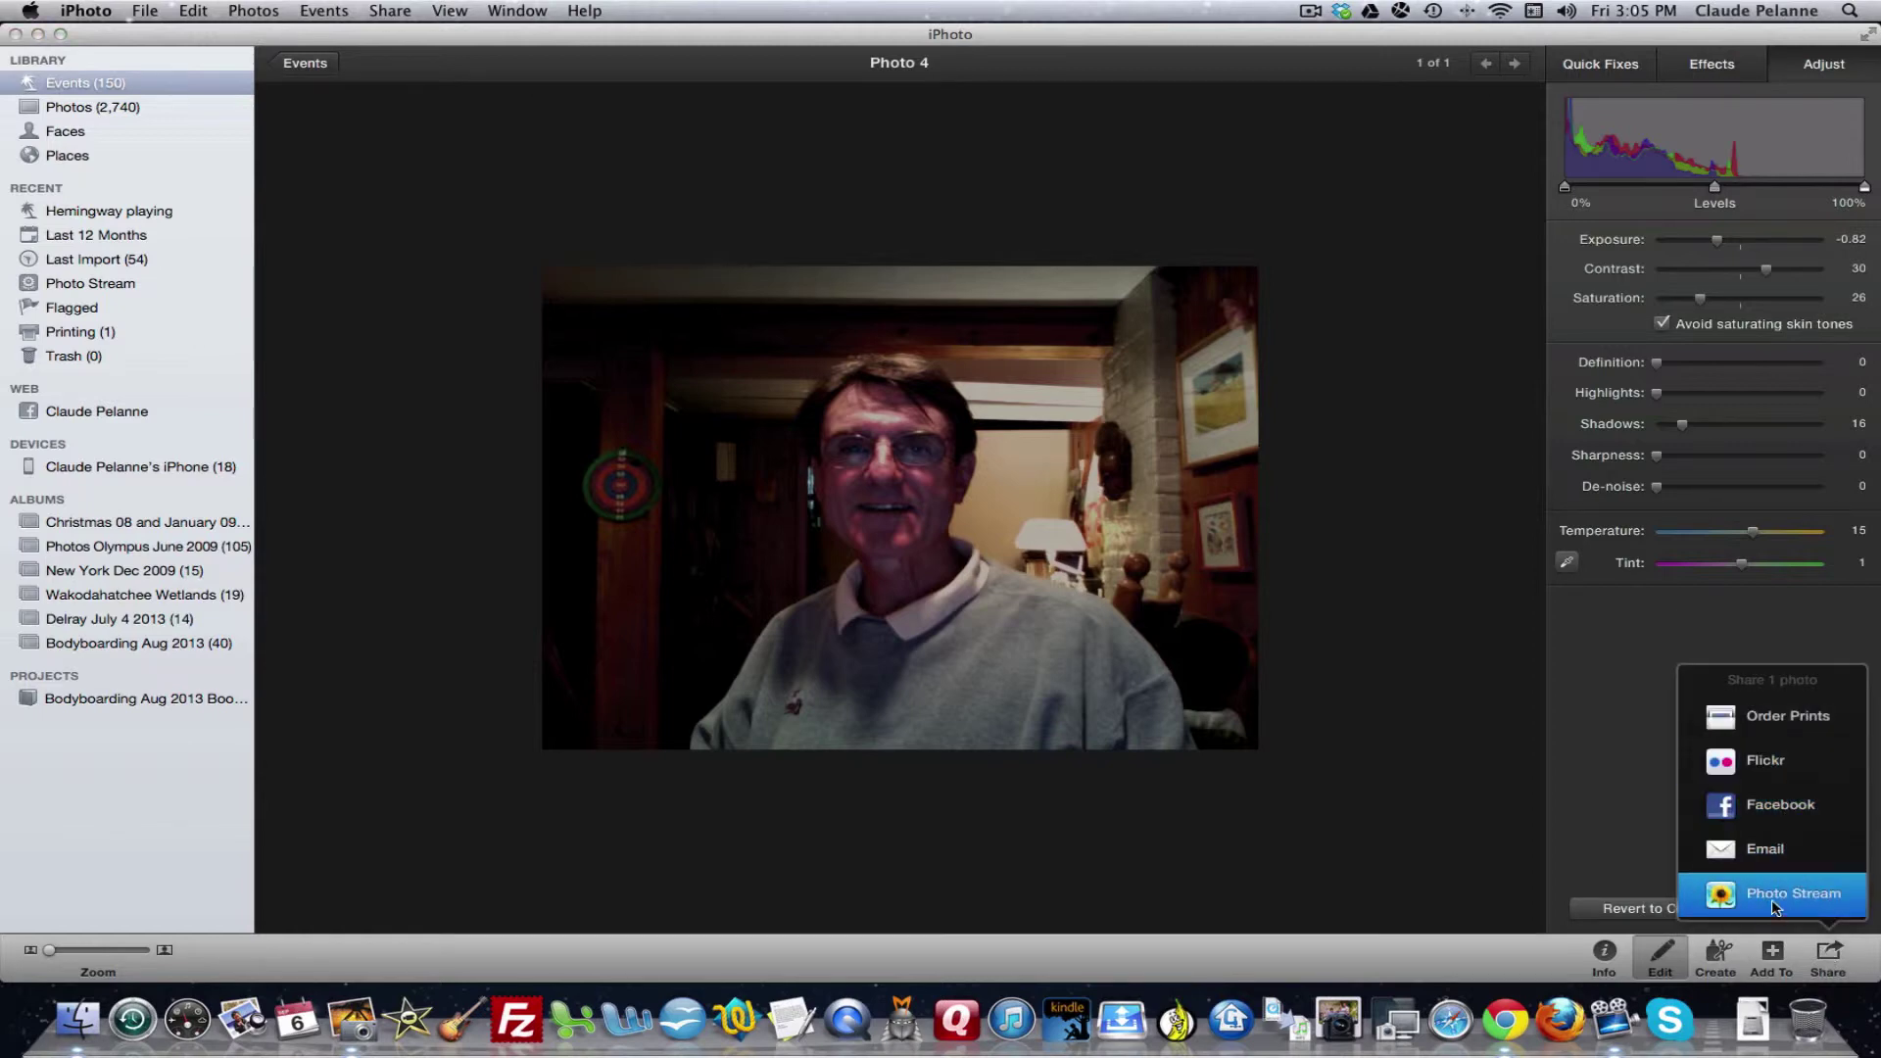
left_click(1608, 632)
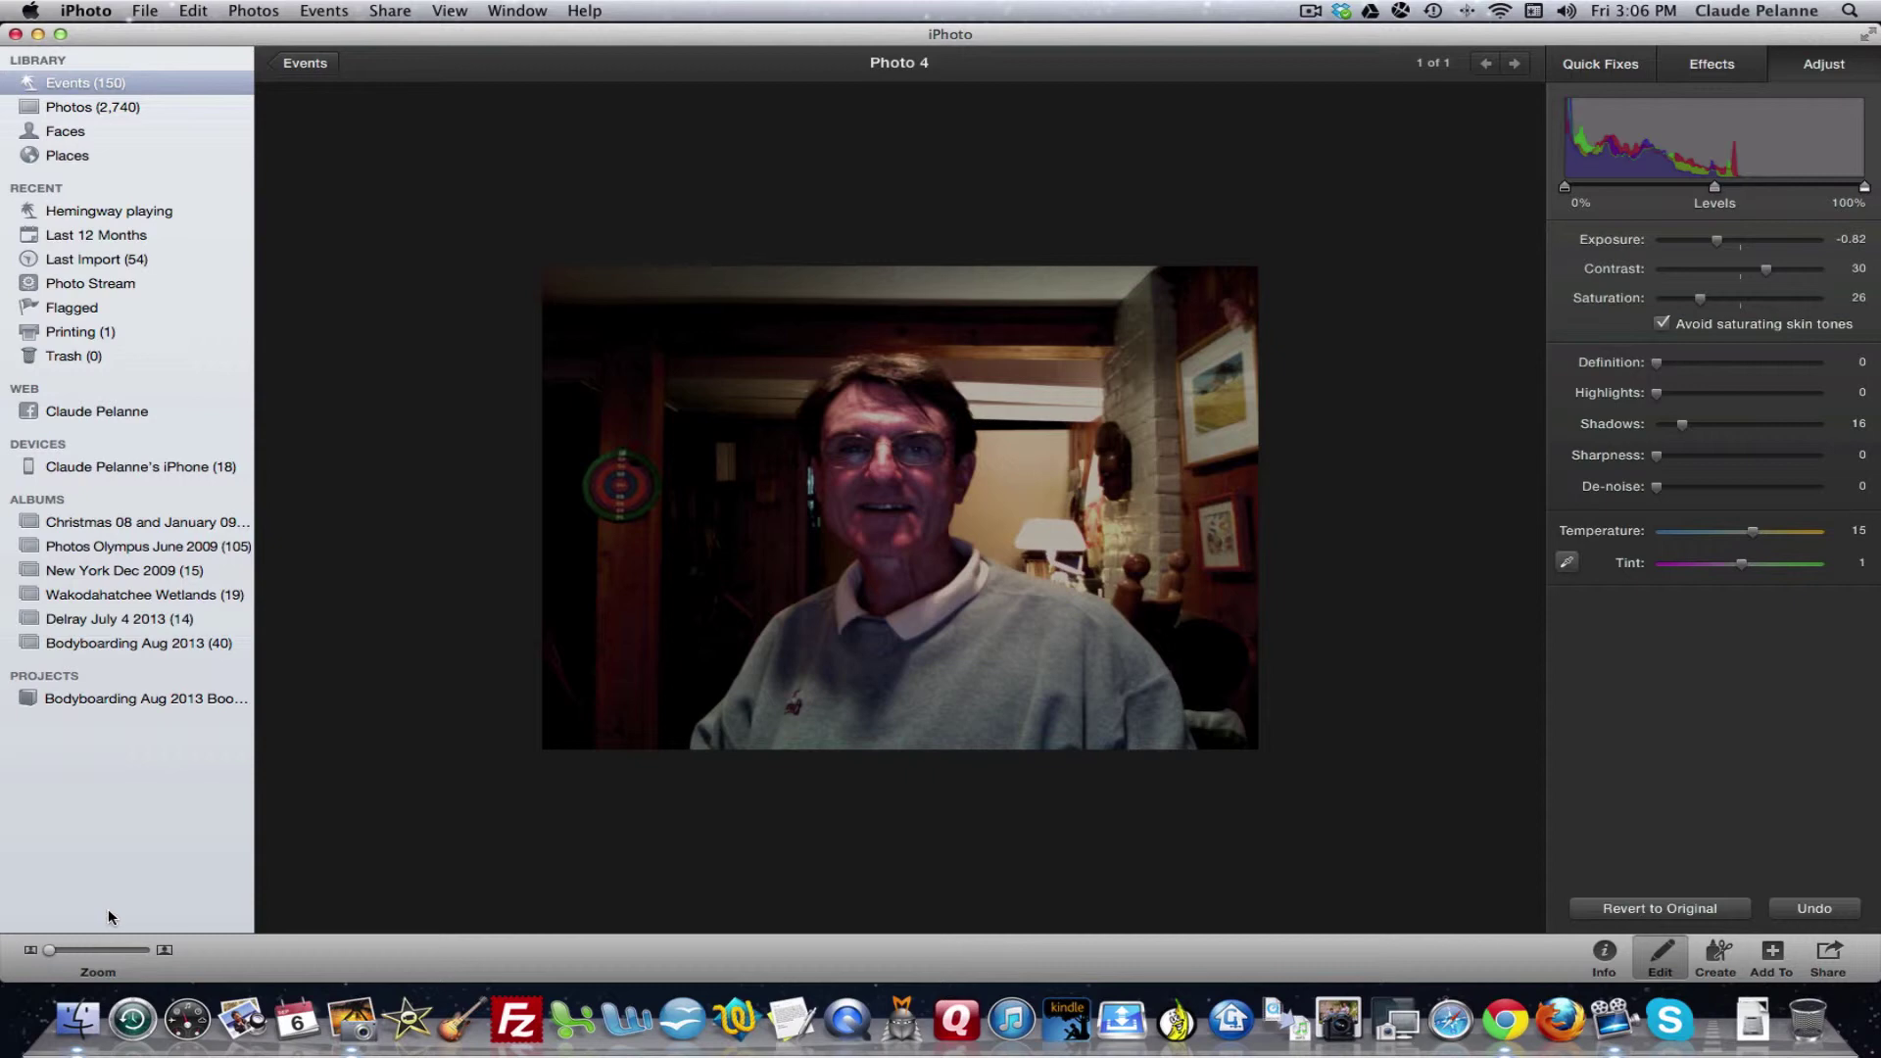
- Check the connected iPhone for unimported photos, then return to browsing all Events
left_click(67, 468)
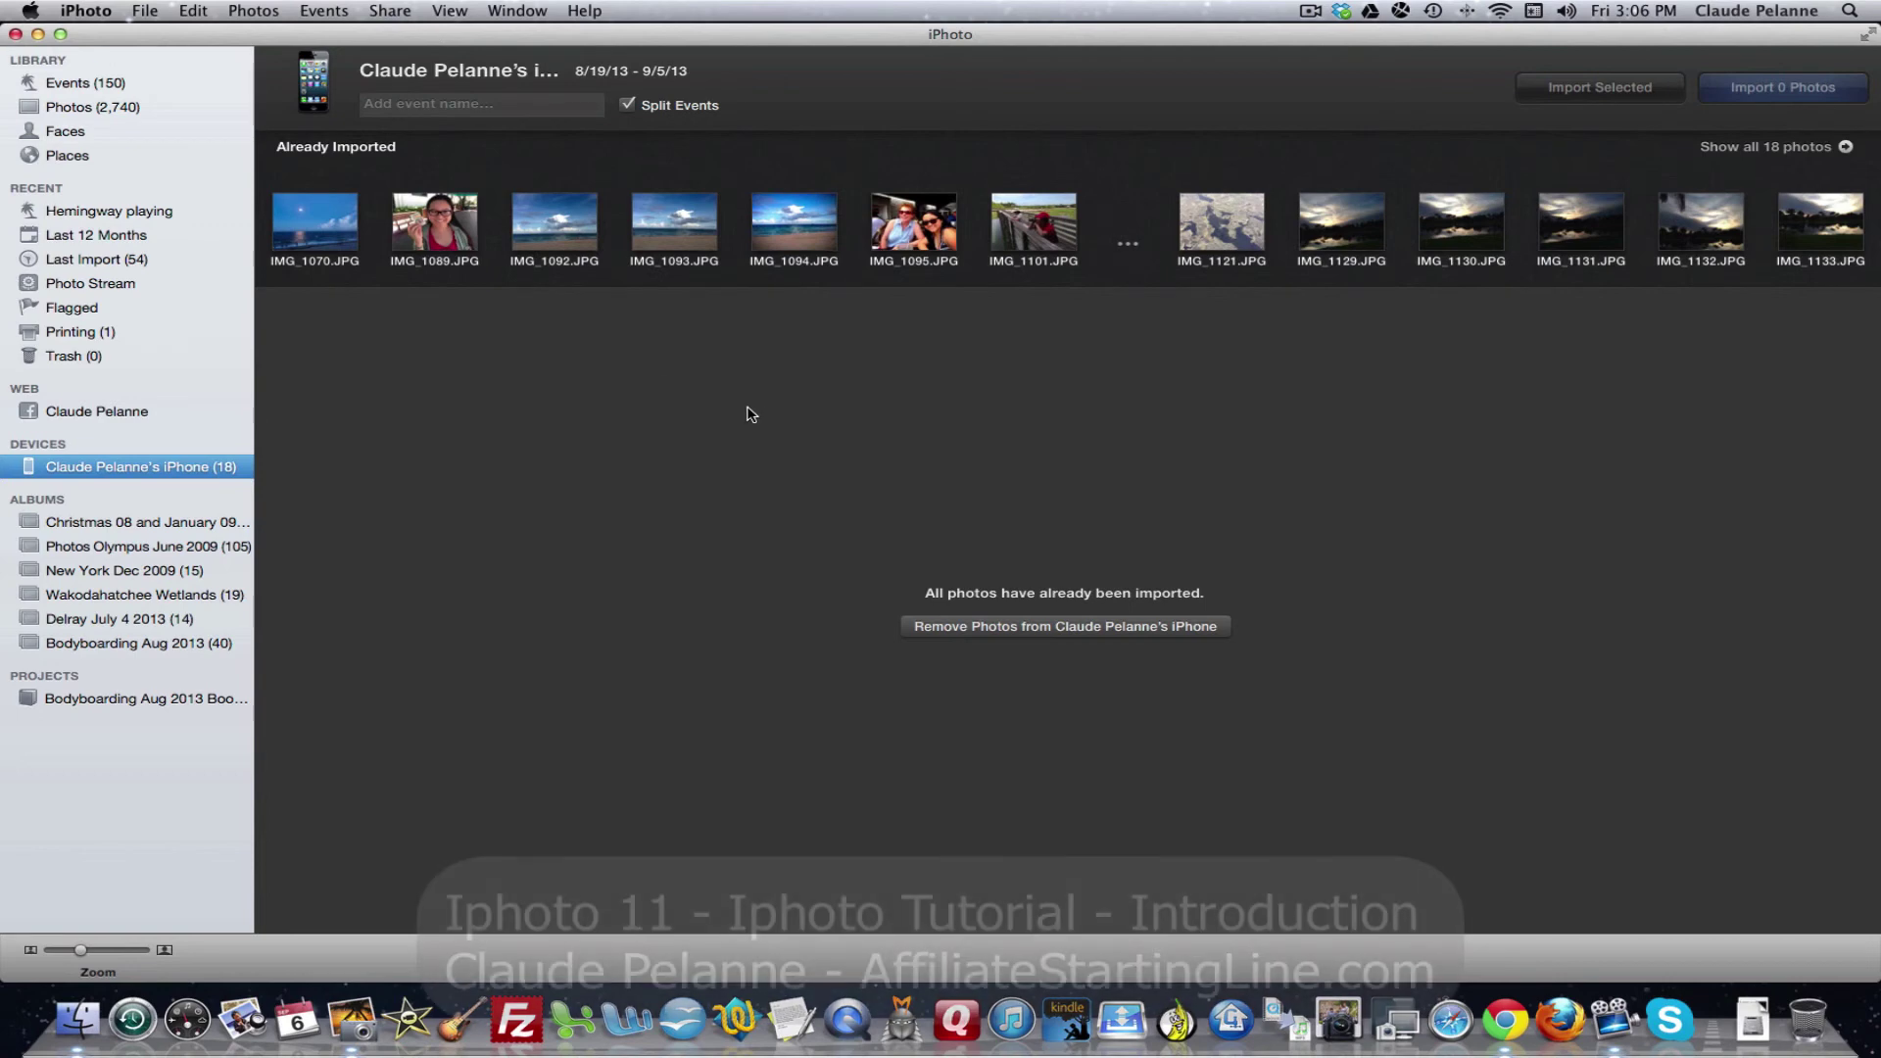
left_click(77, 84)
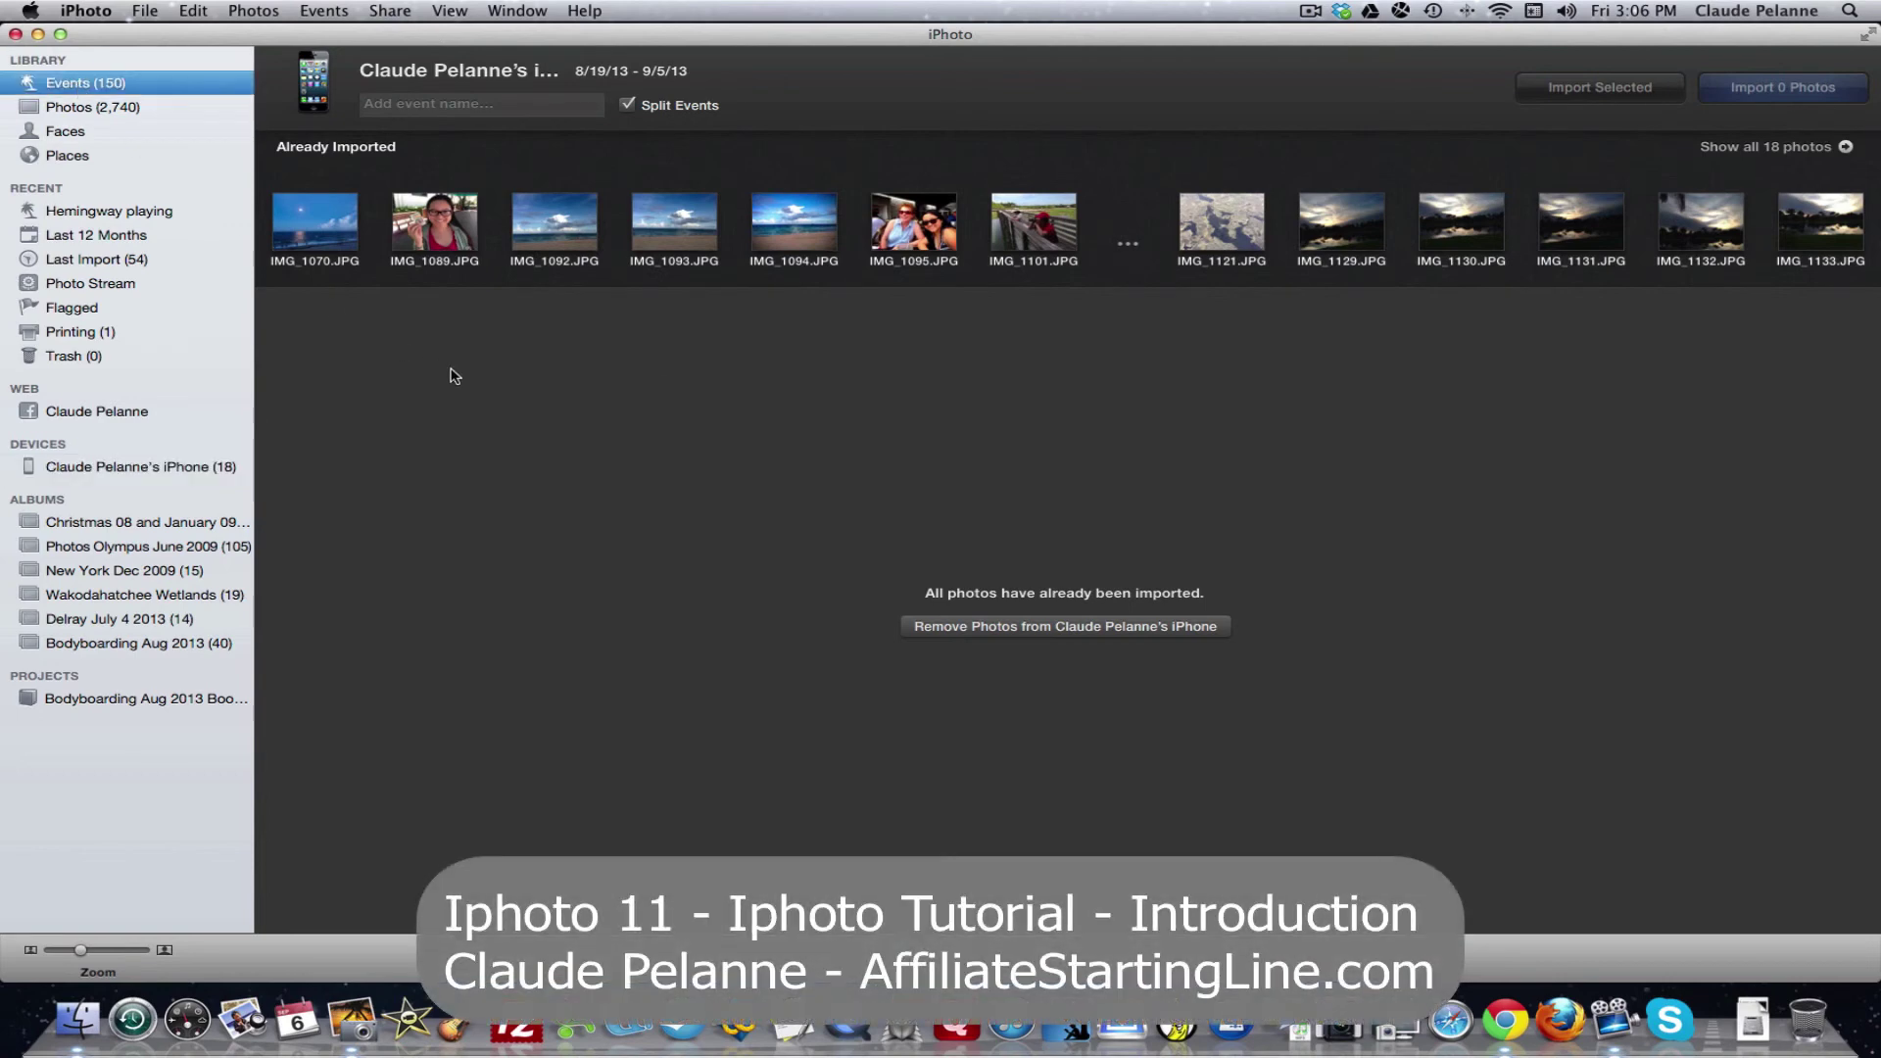